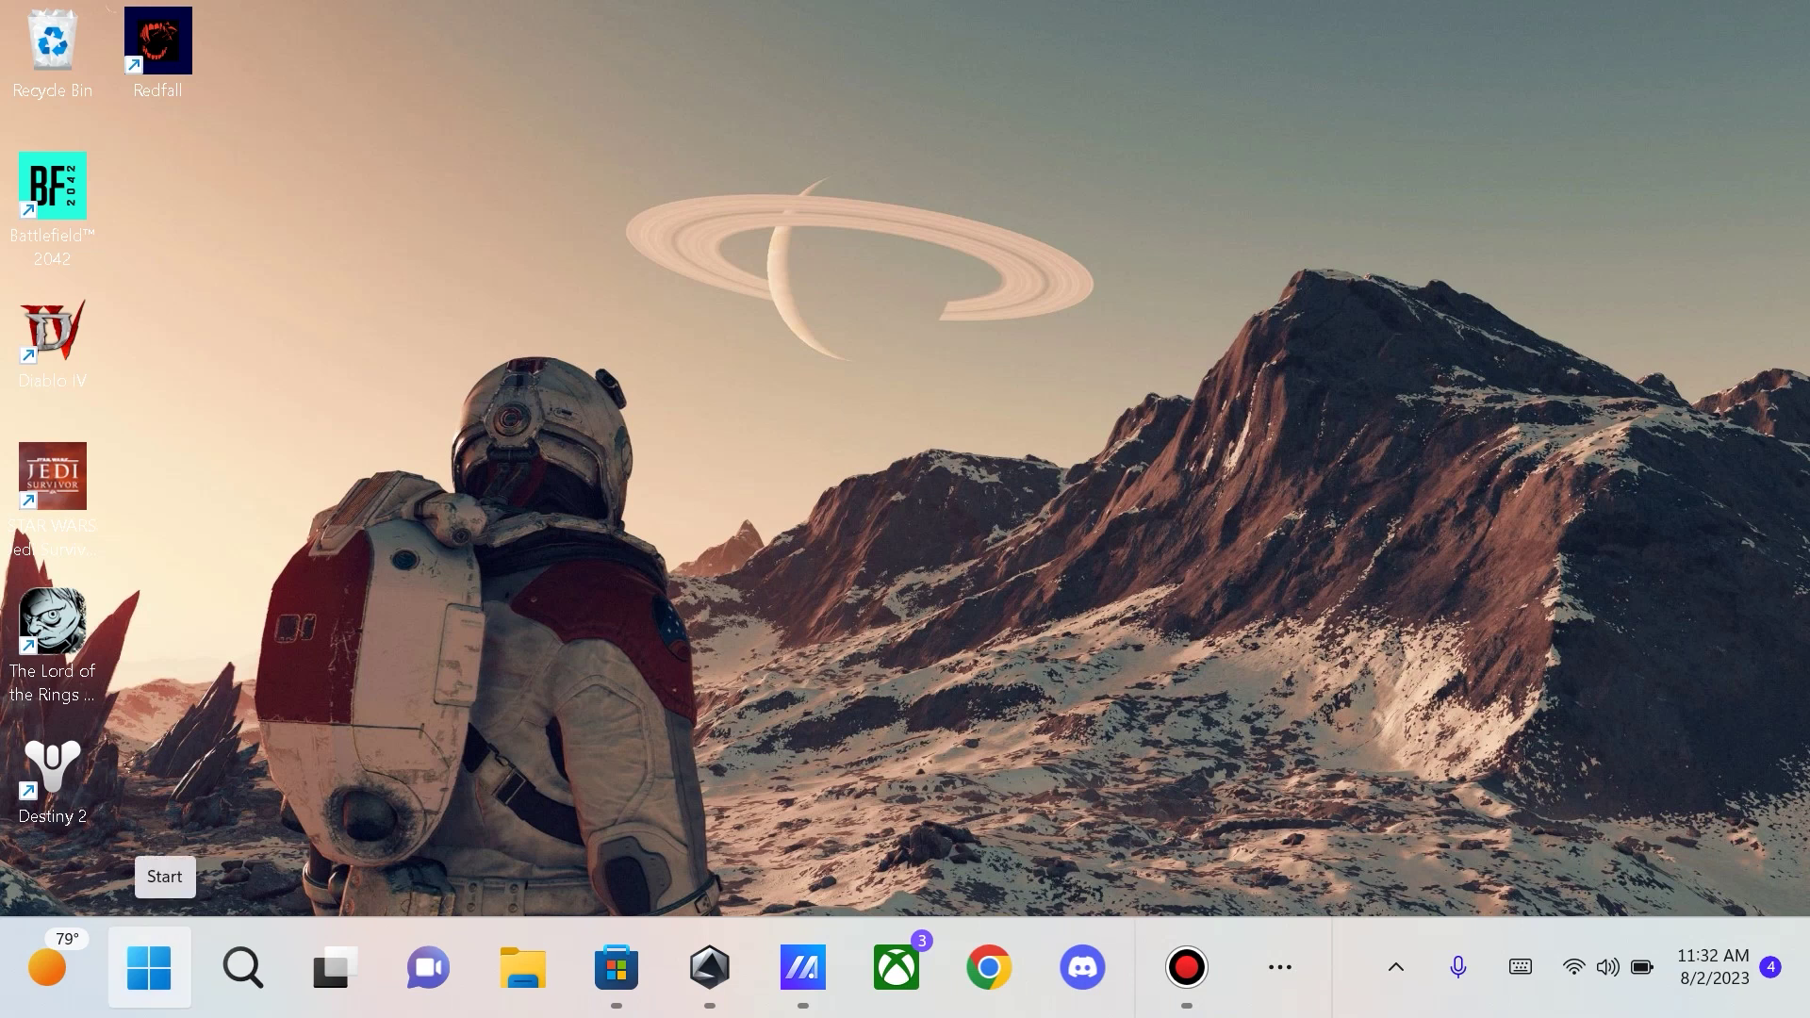
Open the Microsoft Store and launch Dolby Access from the "dolby atmos" search results
{"action": "left_click", "coordinate": [148, 966]}
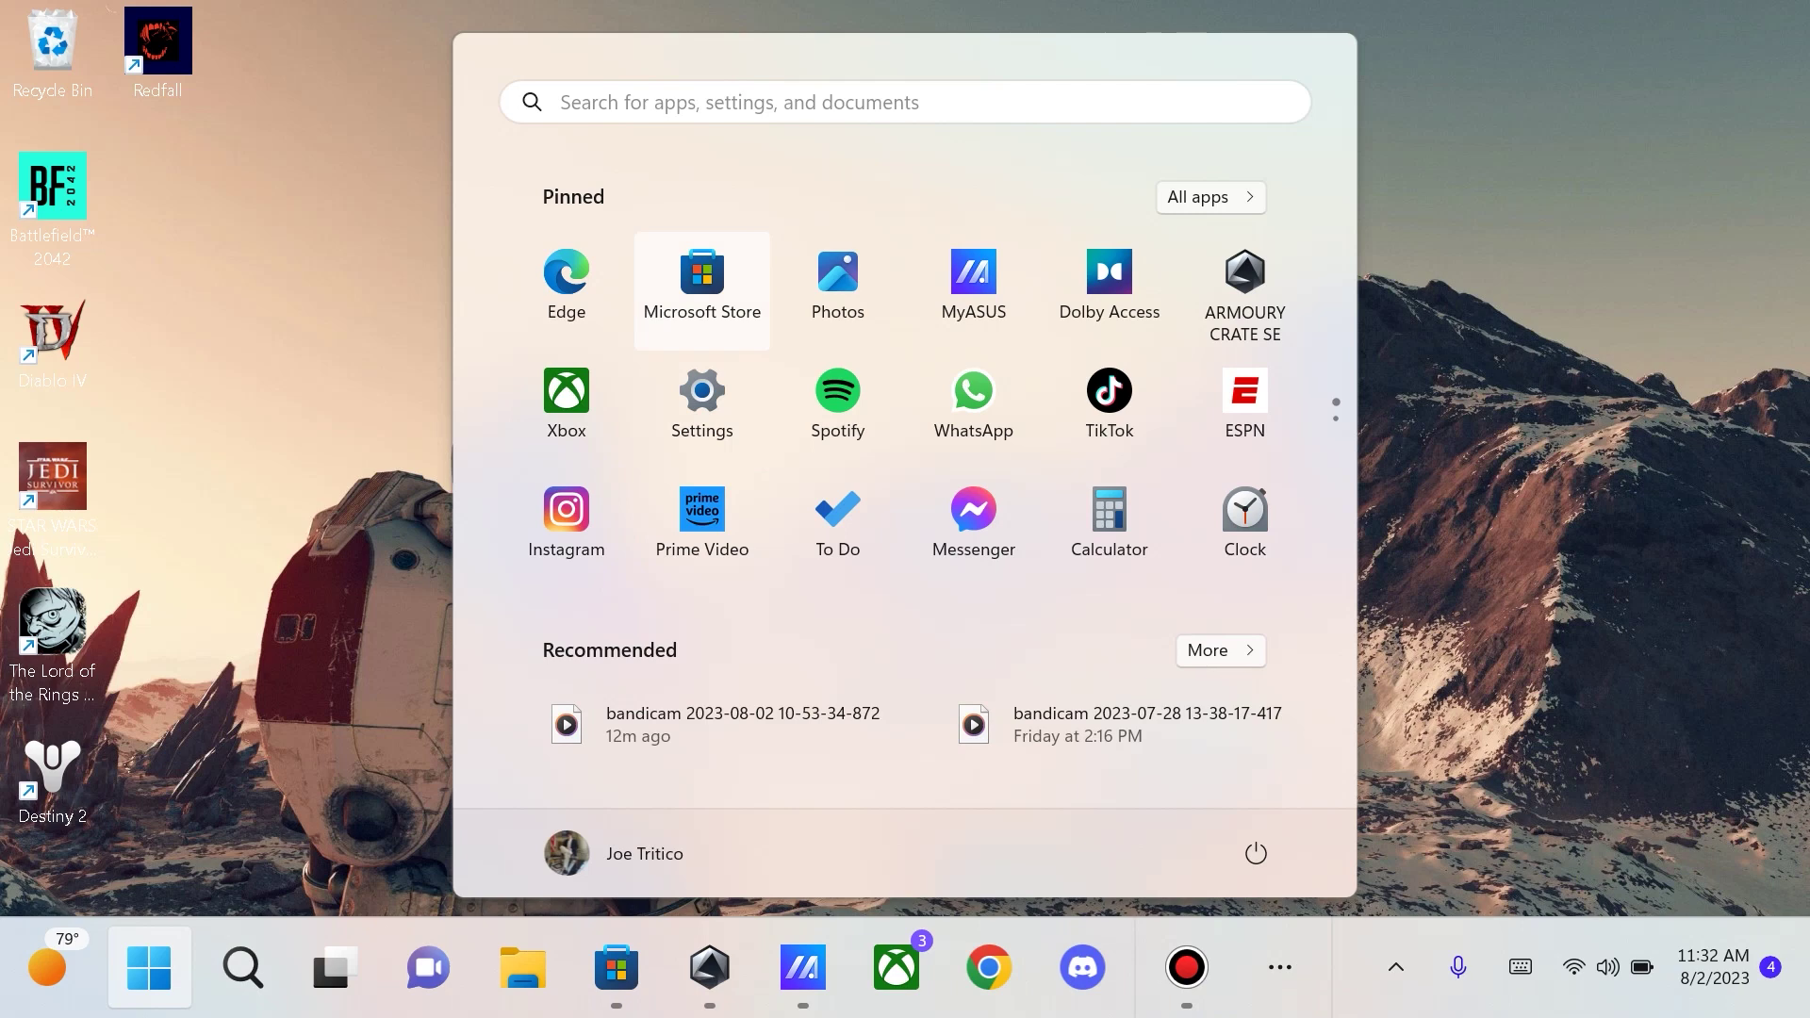
{"action": "left_click", "coordinate": [702, 287]}
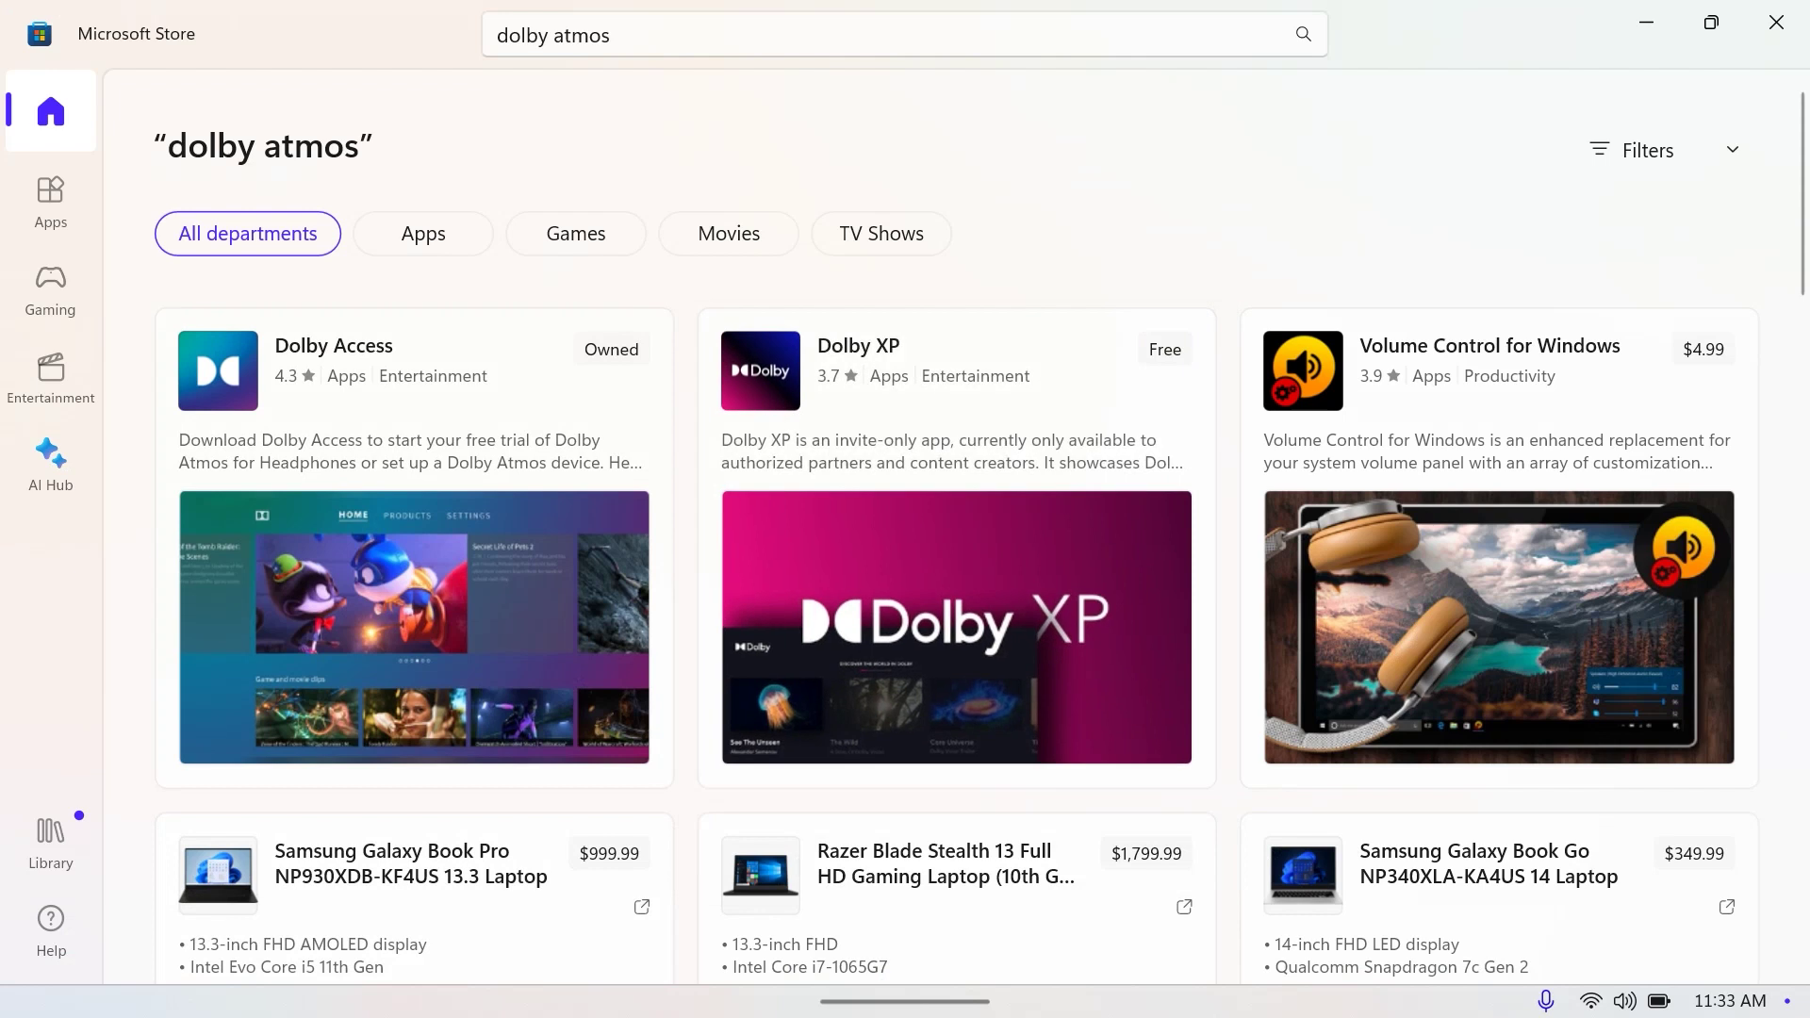
{"action": "left_click_drag", "start_coordinate": [622, 35], "coordinate": [495, 35]}
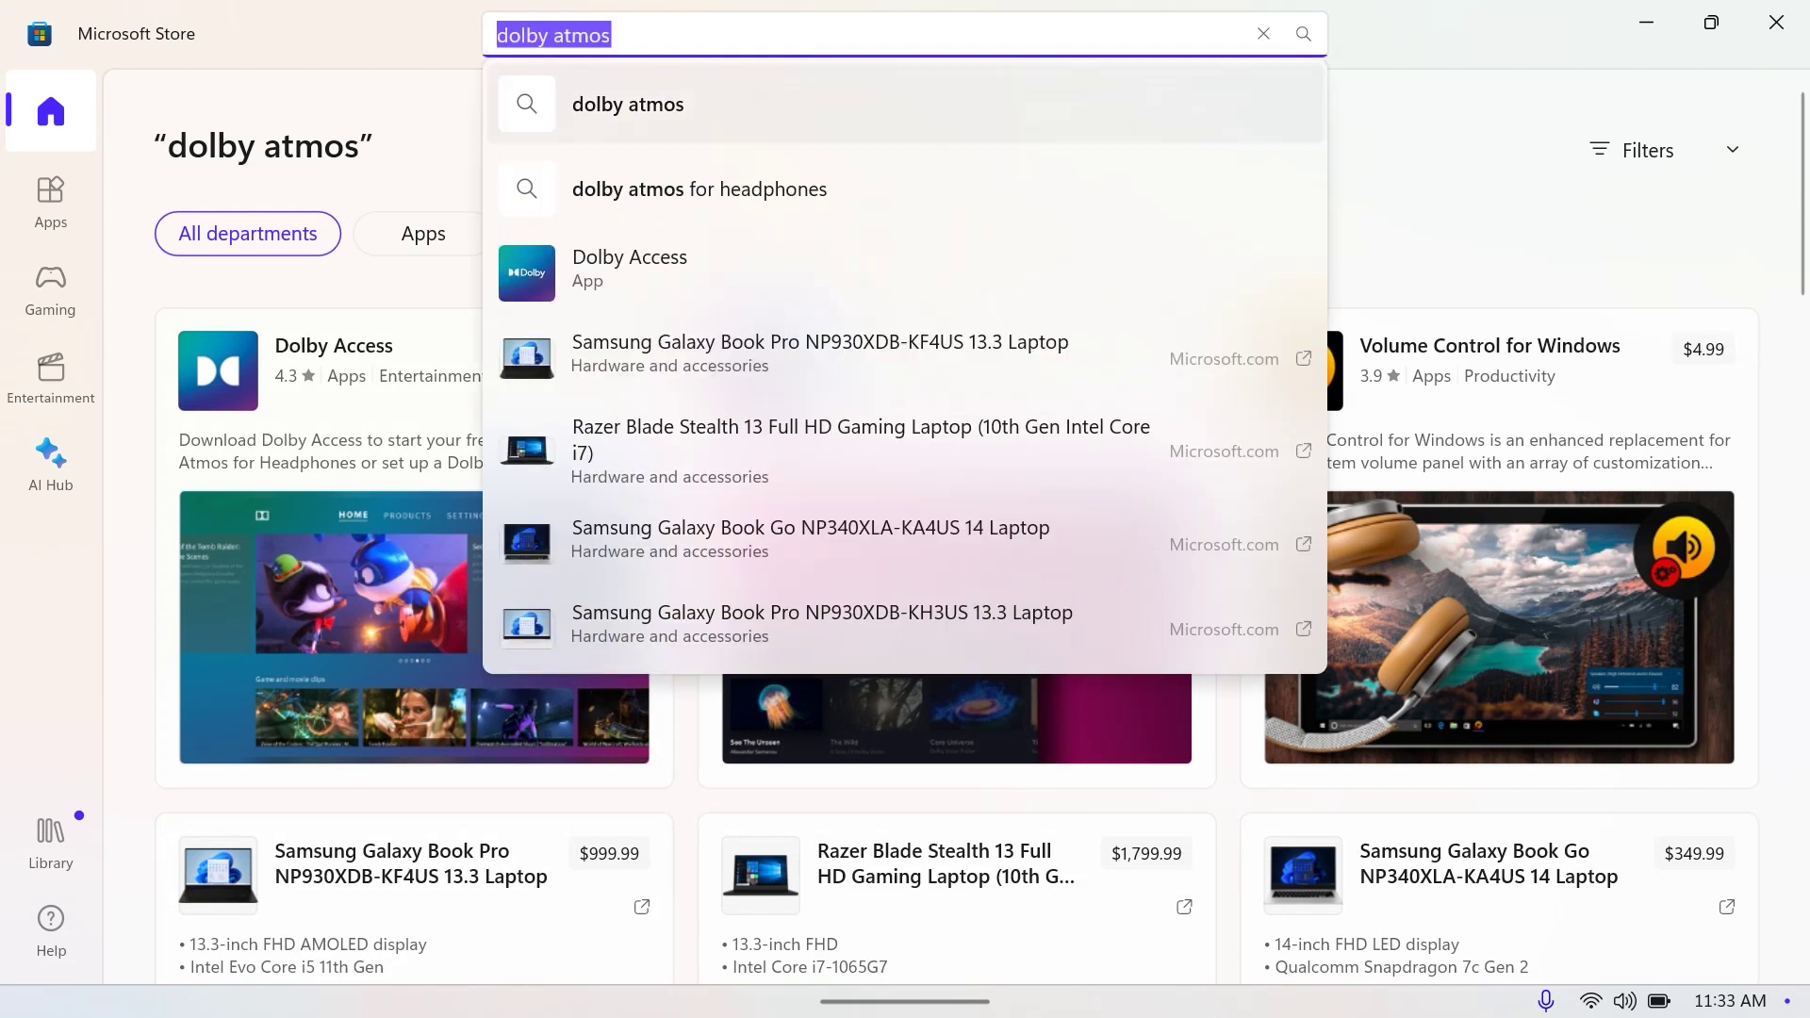
{"action": "left_click", "coordinate": [613, 35]}
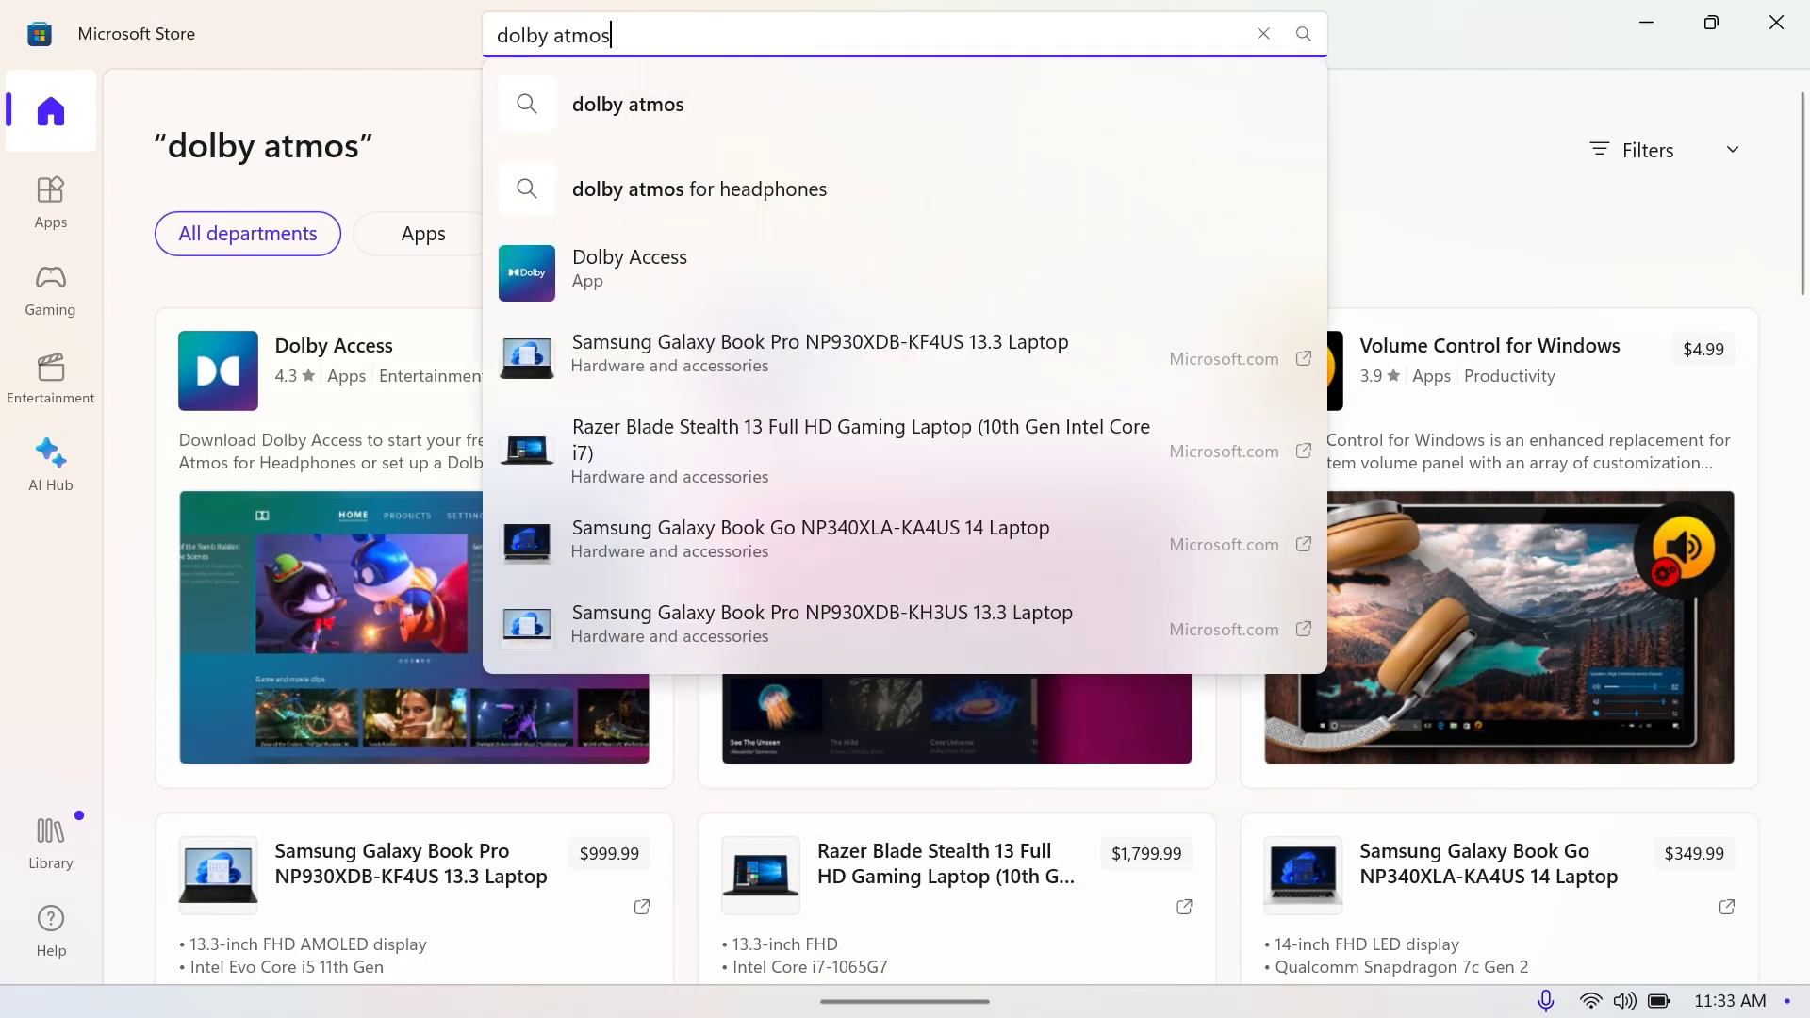
{"action": "key", "text": "Escape"}
{"action": "left_click", "coordinate": [415, 396]}
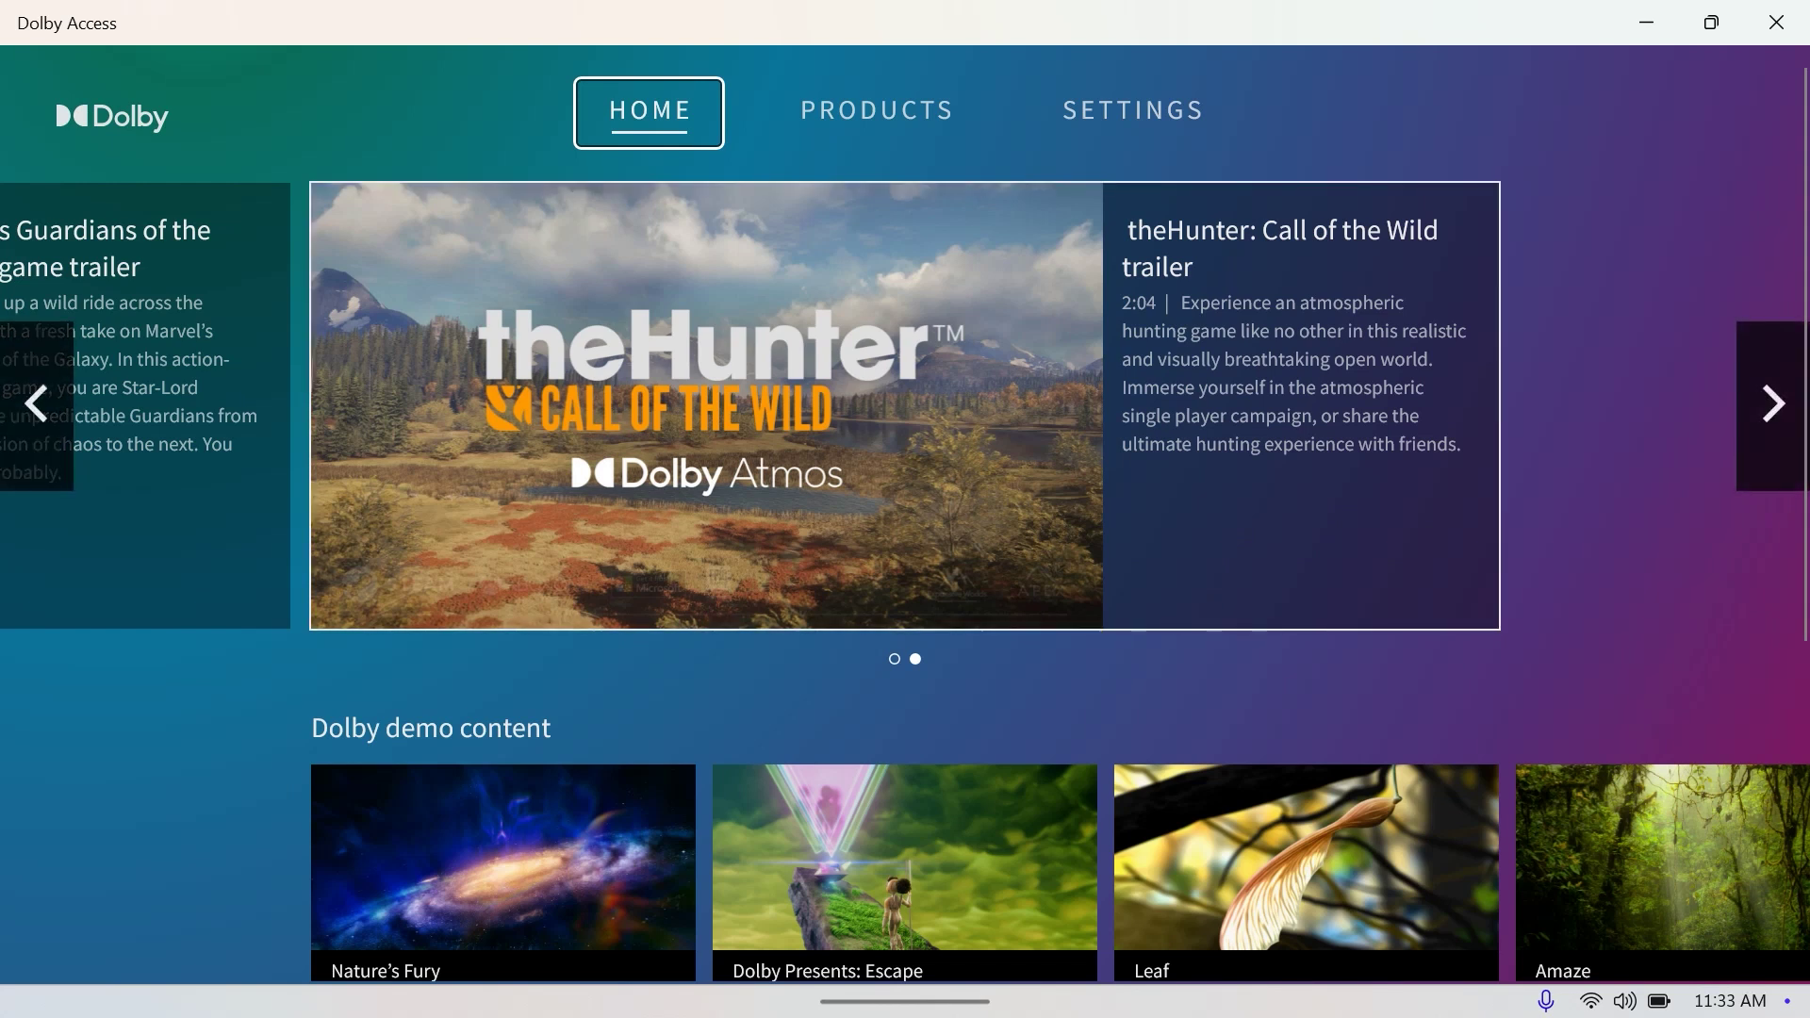
Look over the Dolby Access home page and the headphones and home theater products
{"action": "scroll", "coordinate": [905, 509], "scroll_direction": "down", "scroll_amount": 3}
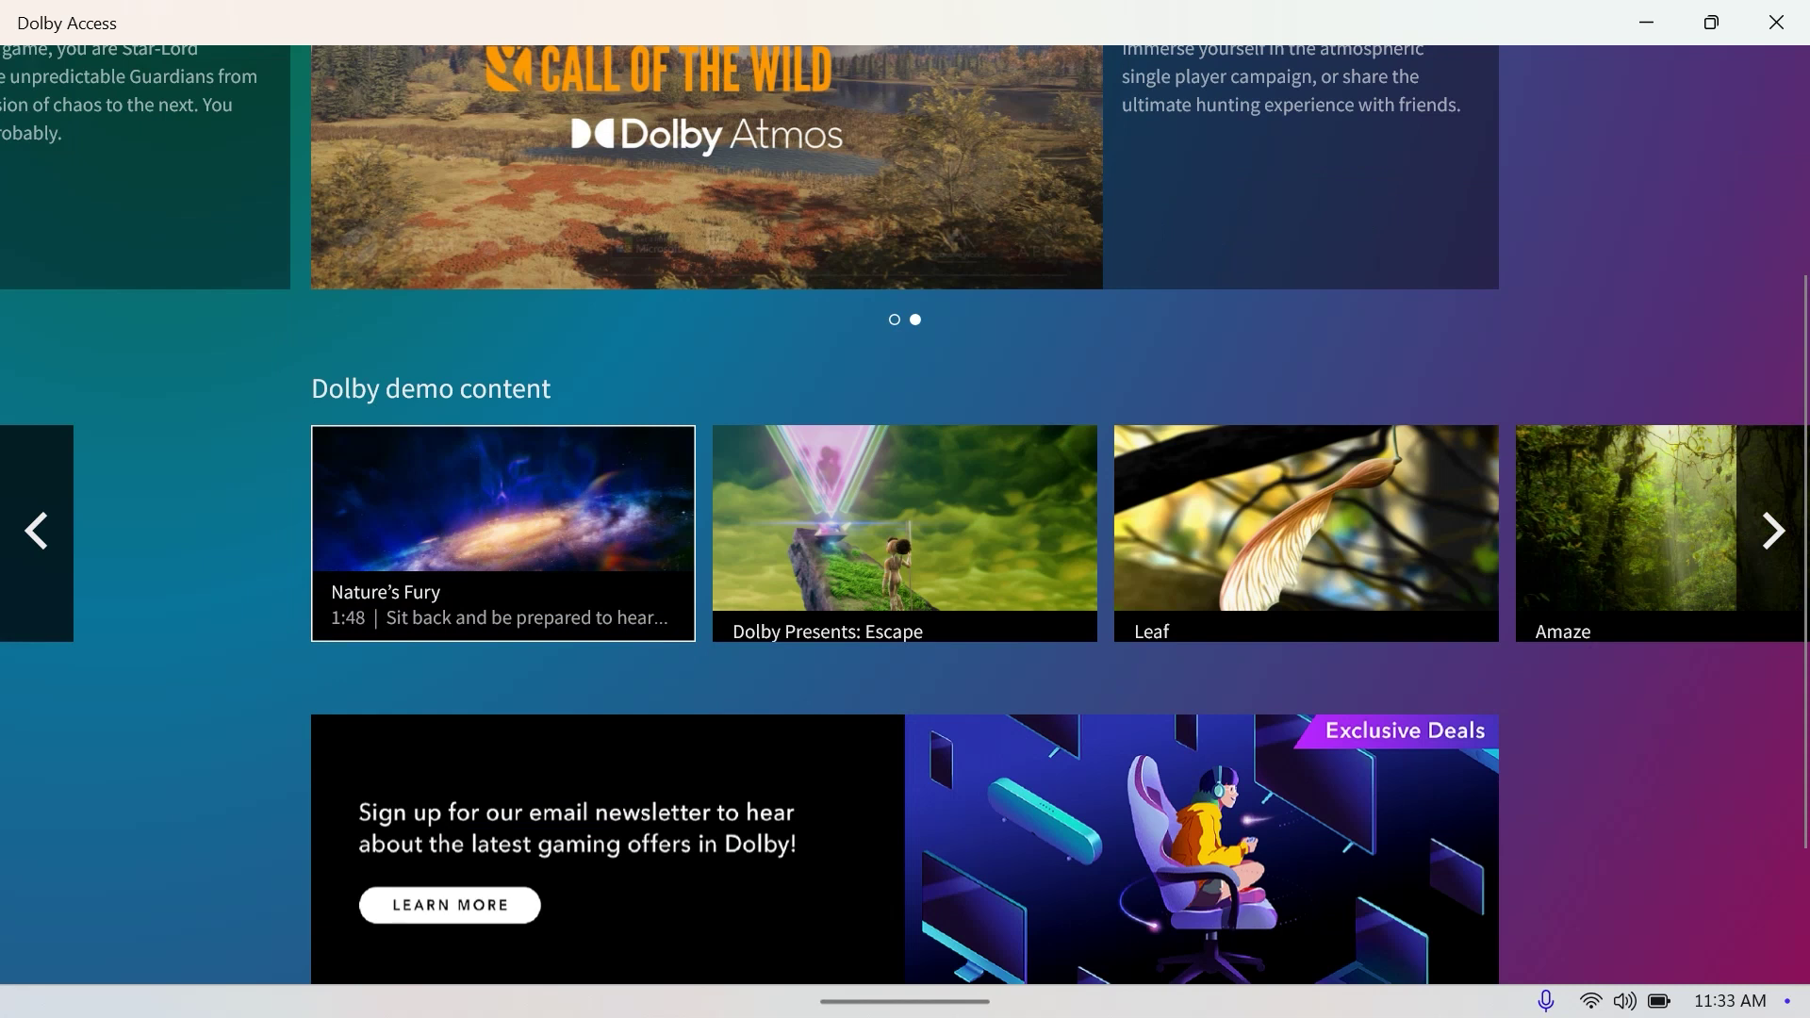
{"action": "scroll", "coordinate": [905, 515], "scroll_direction": "up", "scroll_amount": 3}
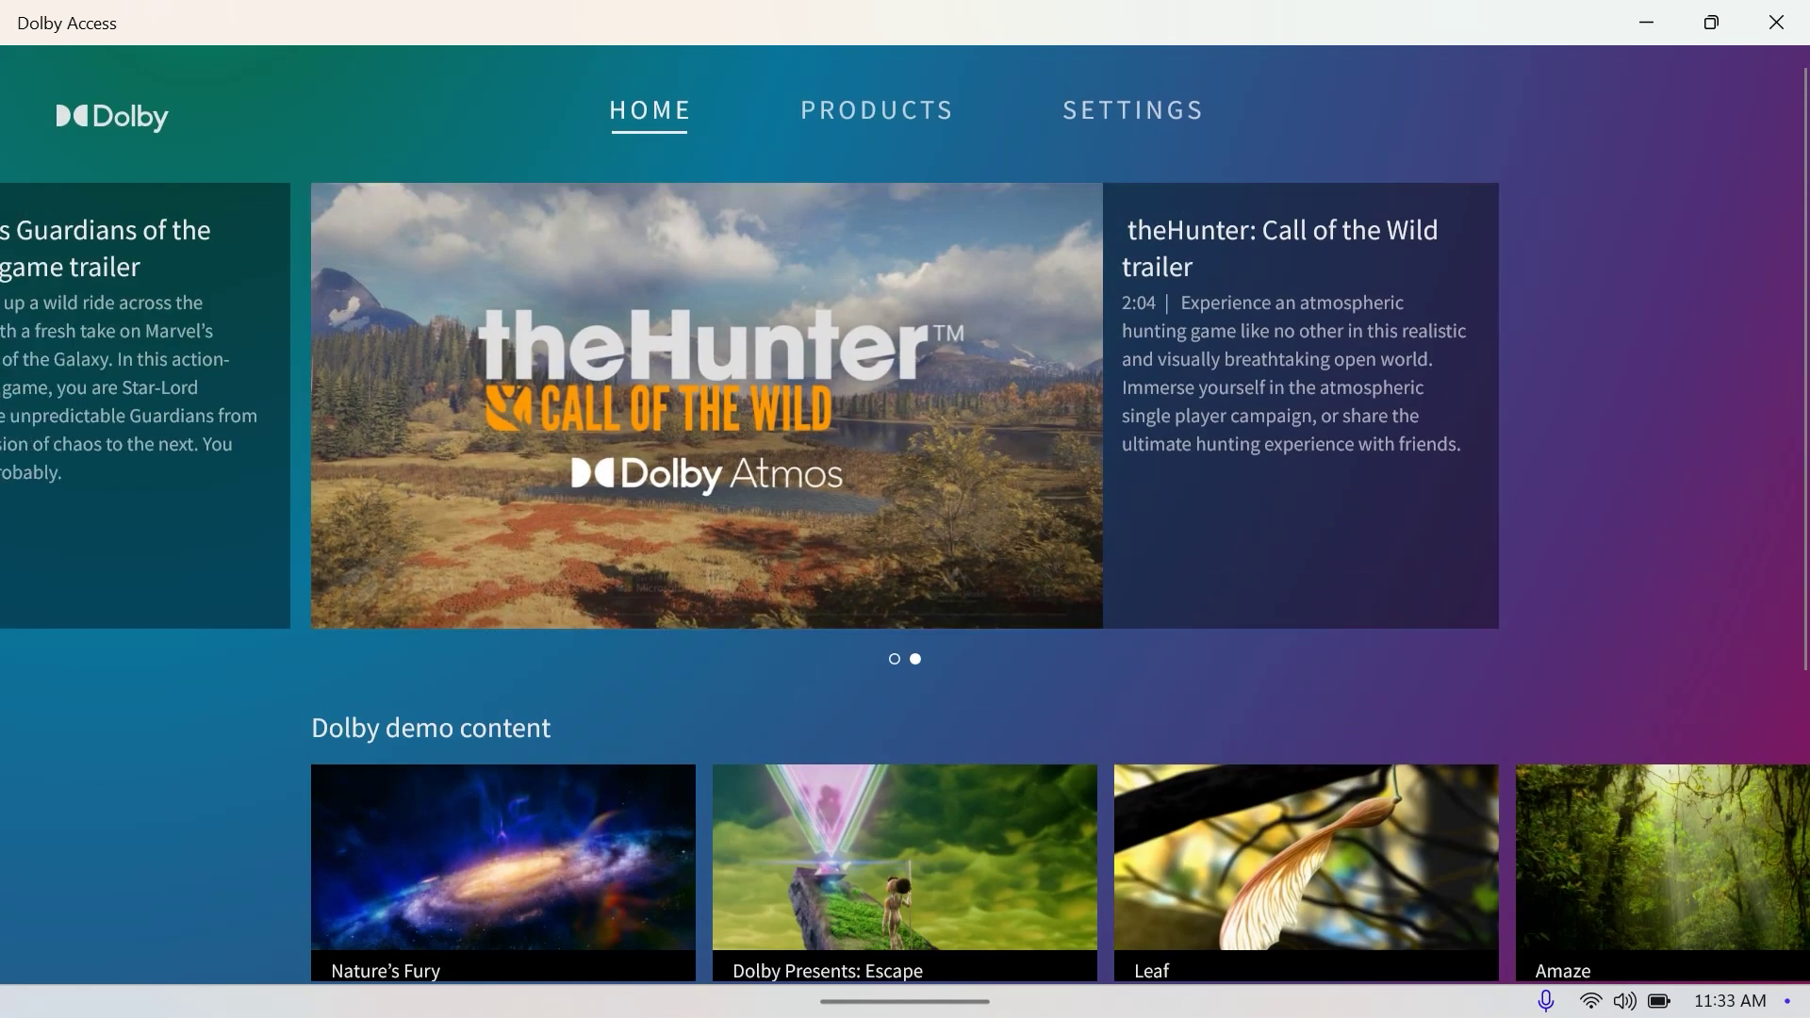
{"action": "left_click", "coordinate": [876, 110]}
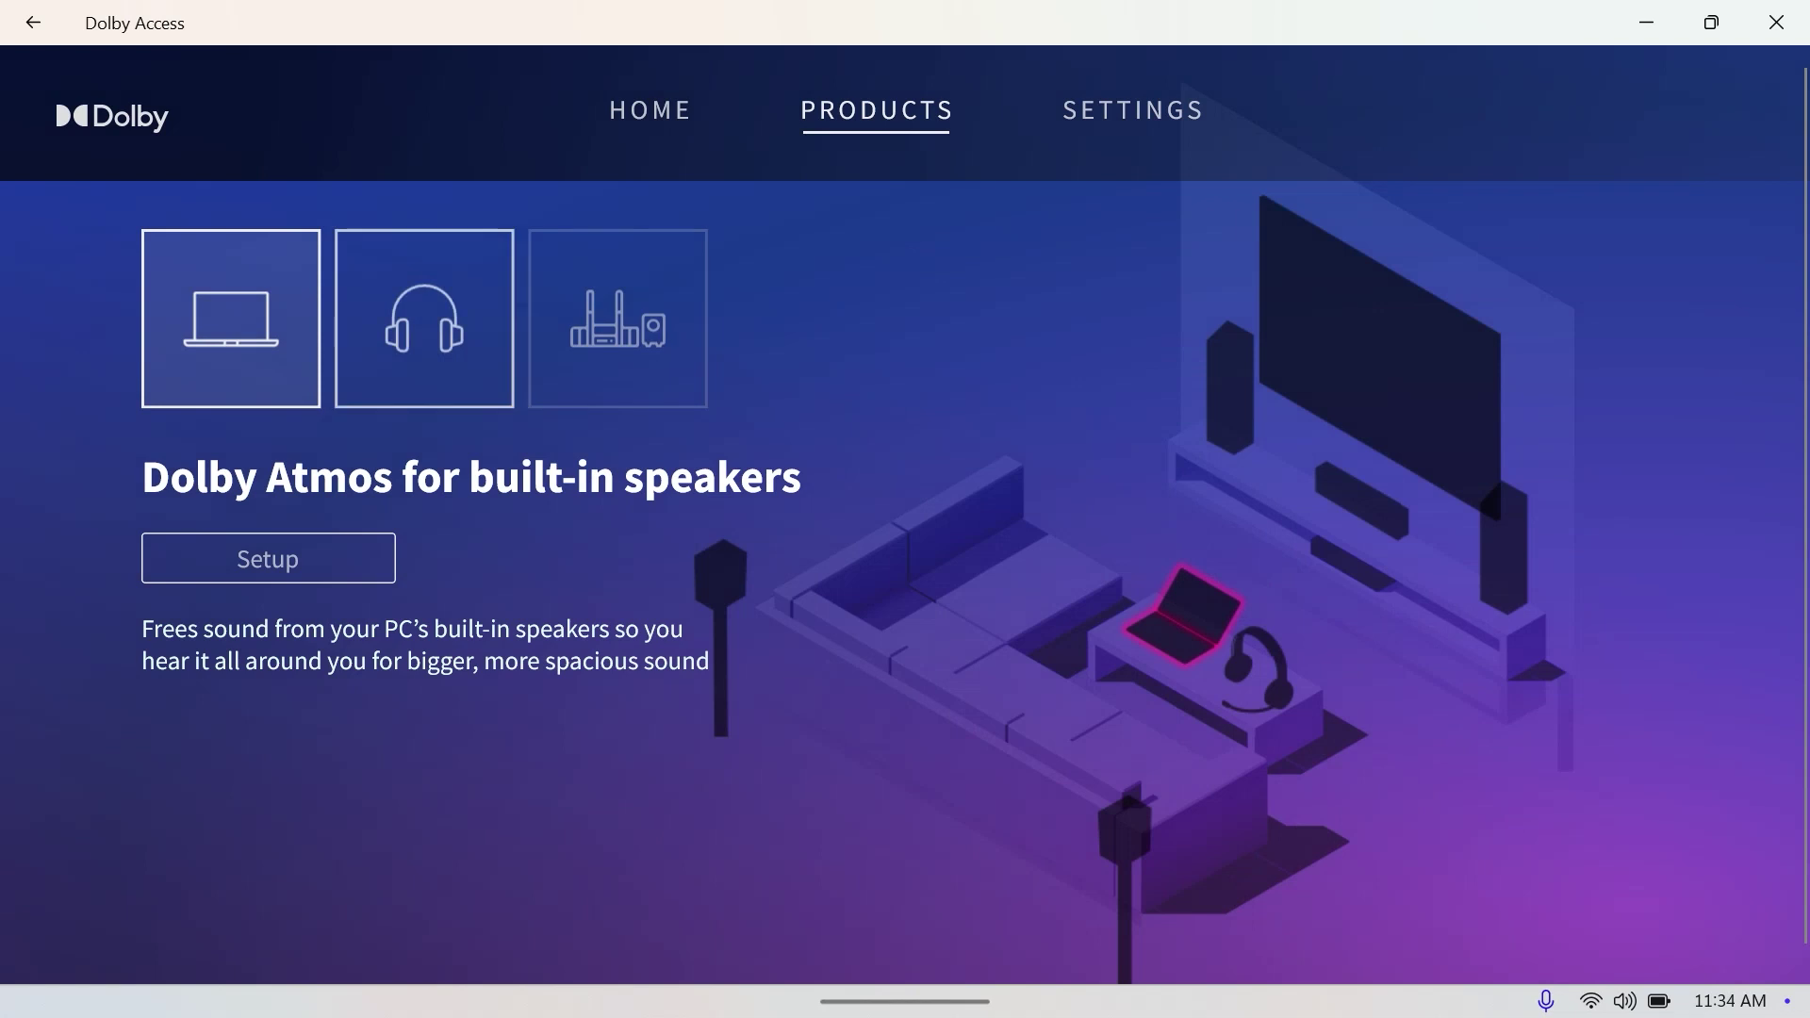
{"action": "left_click", "coordinate": [424, 318]}
{"action": "left_click", "coordinate": [618, 318]}
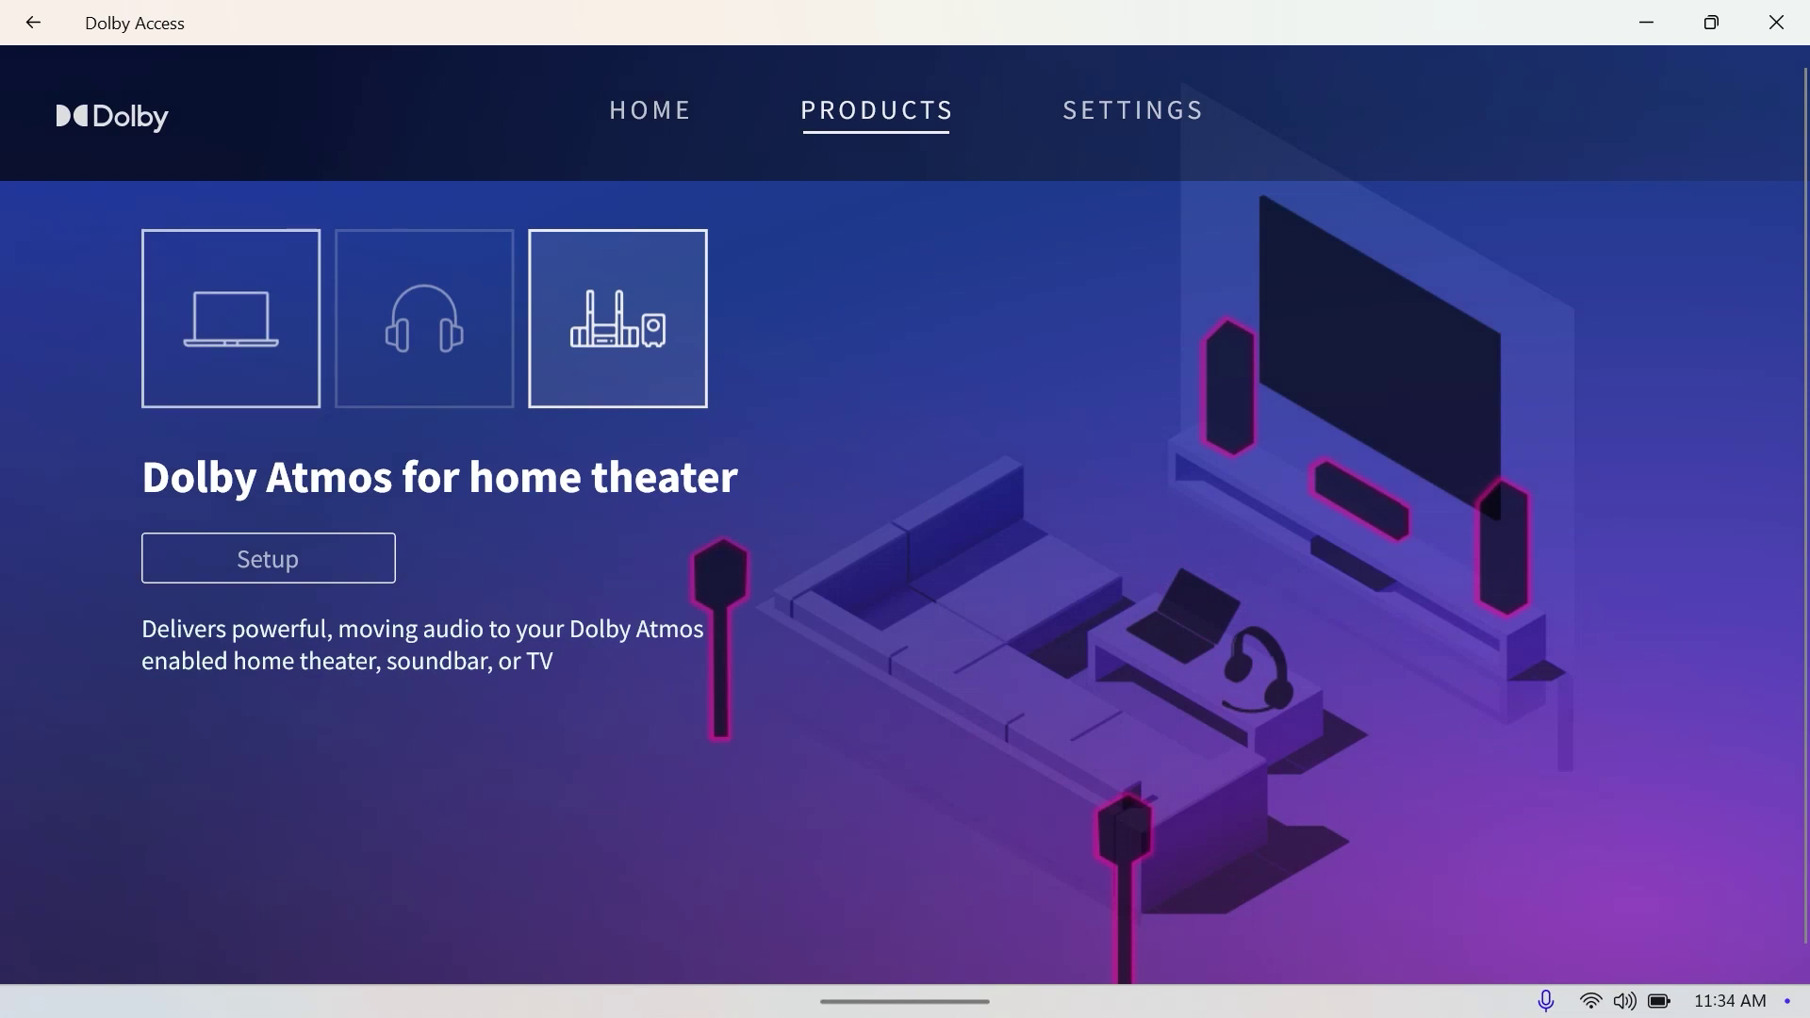
Start the built-in speakers setup and set spatial audio for the Realtek speakers to Dolby Atmos for Headphones
{"action": "left_click", "coordinate": [231, 319]}
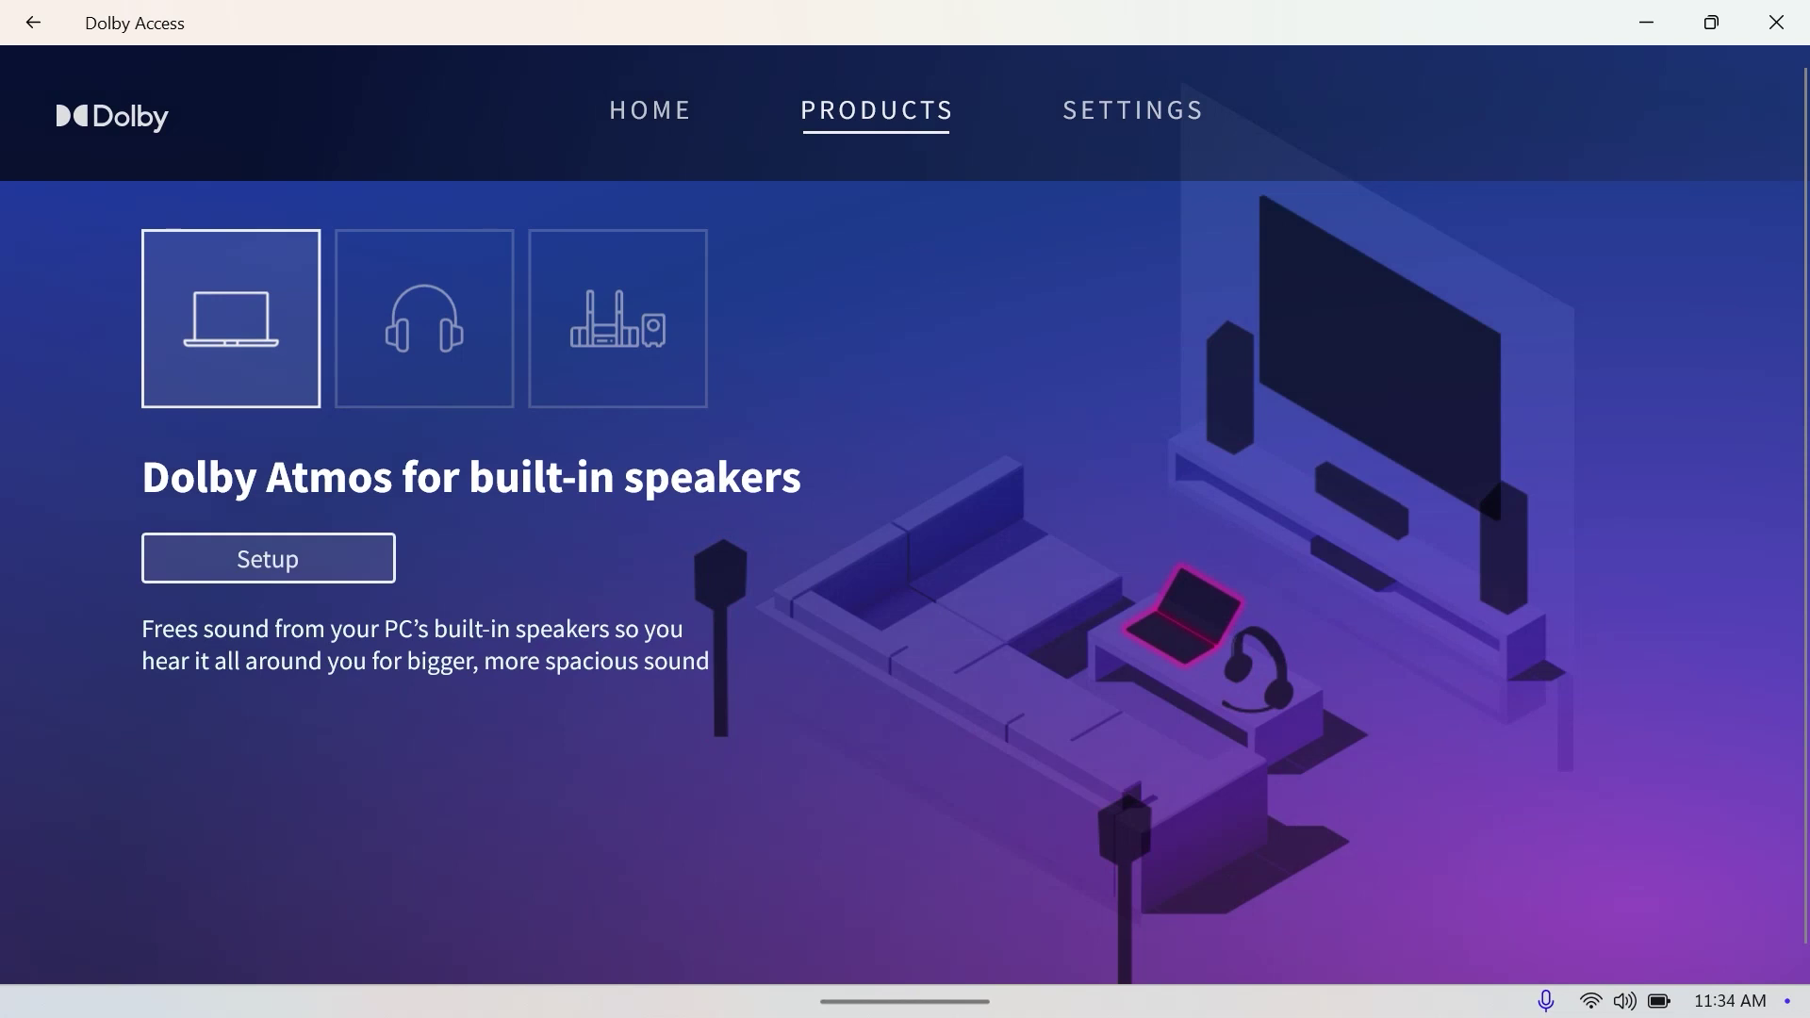
{"action": "left_click", "coordinate": [268, 558]}
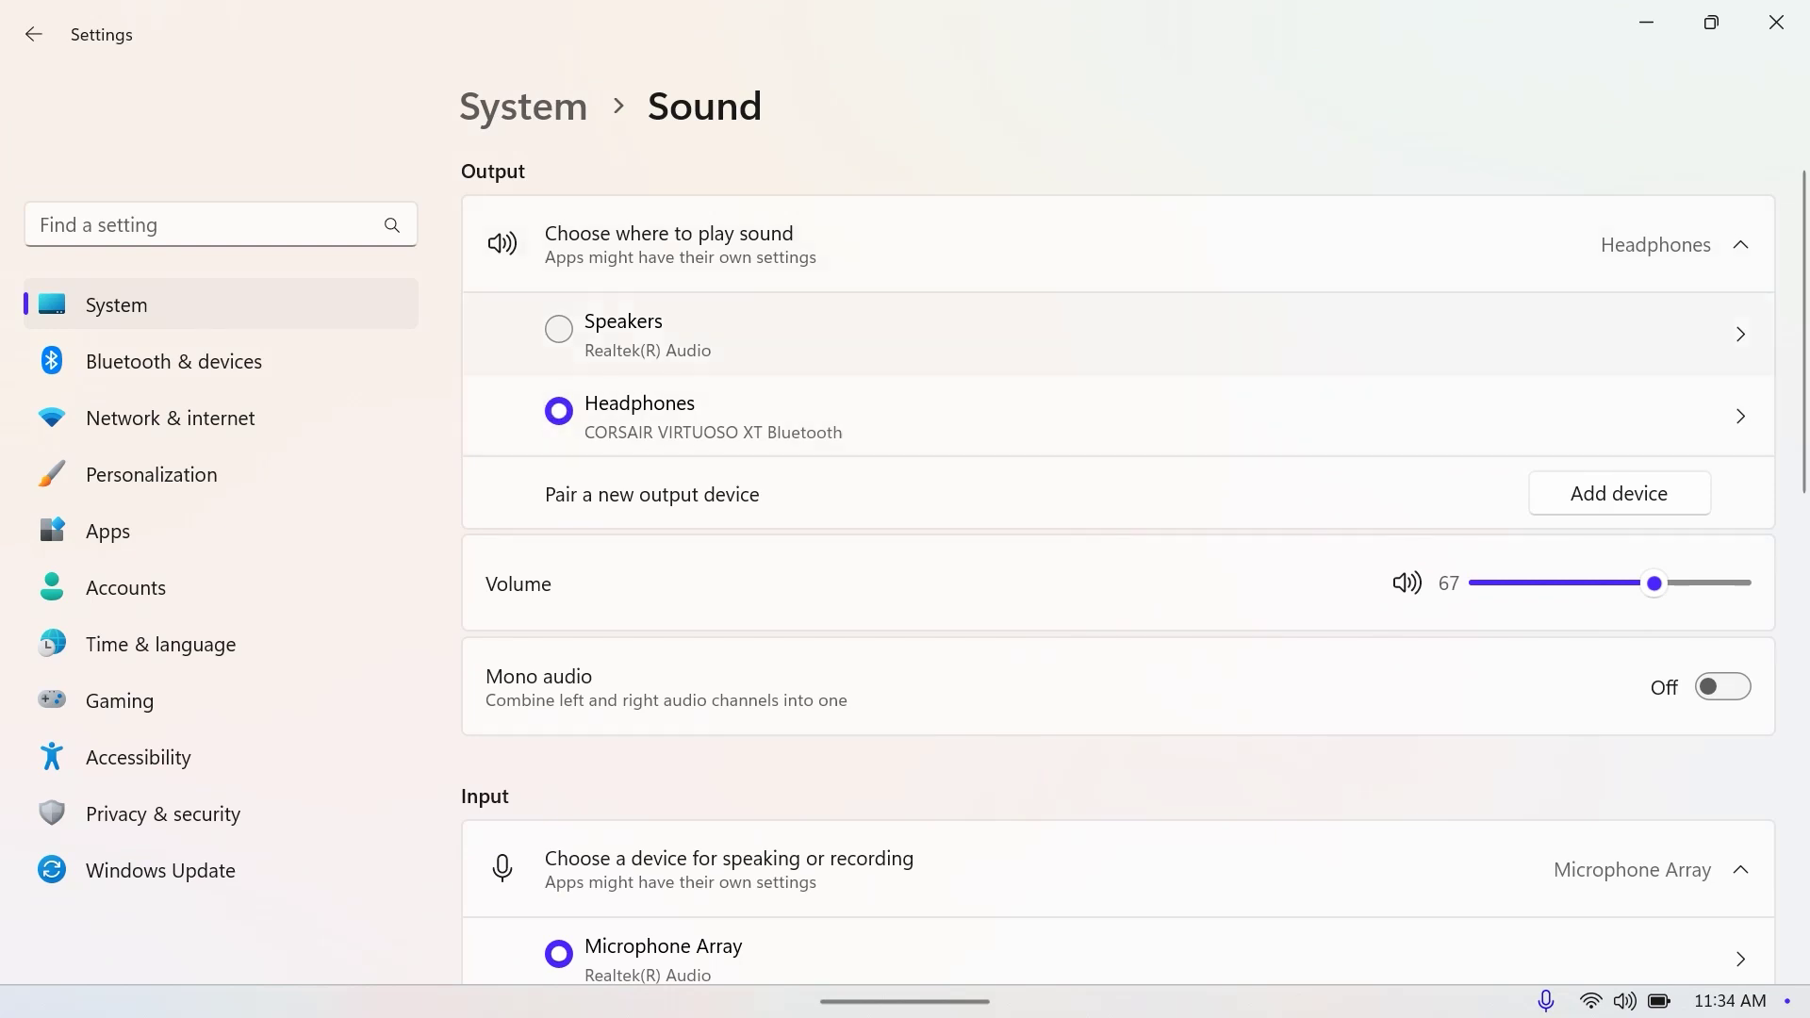
{"action": "left_click", "coordinate": [1740, 334]}
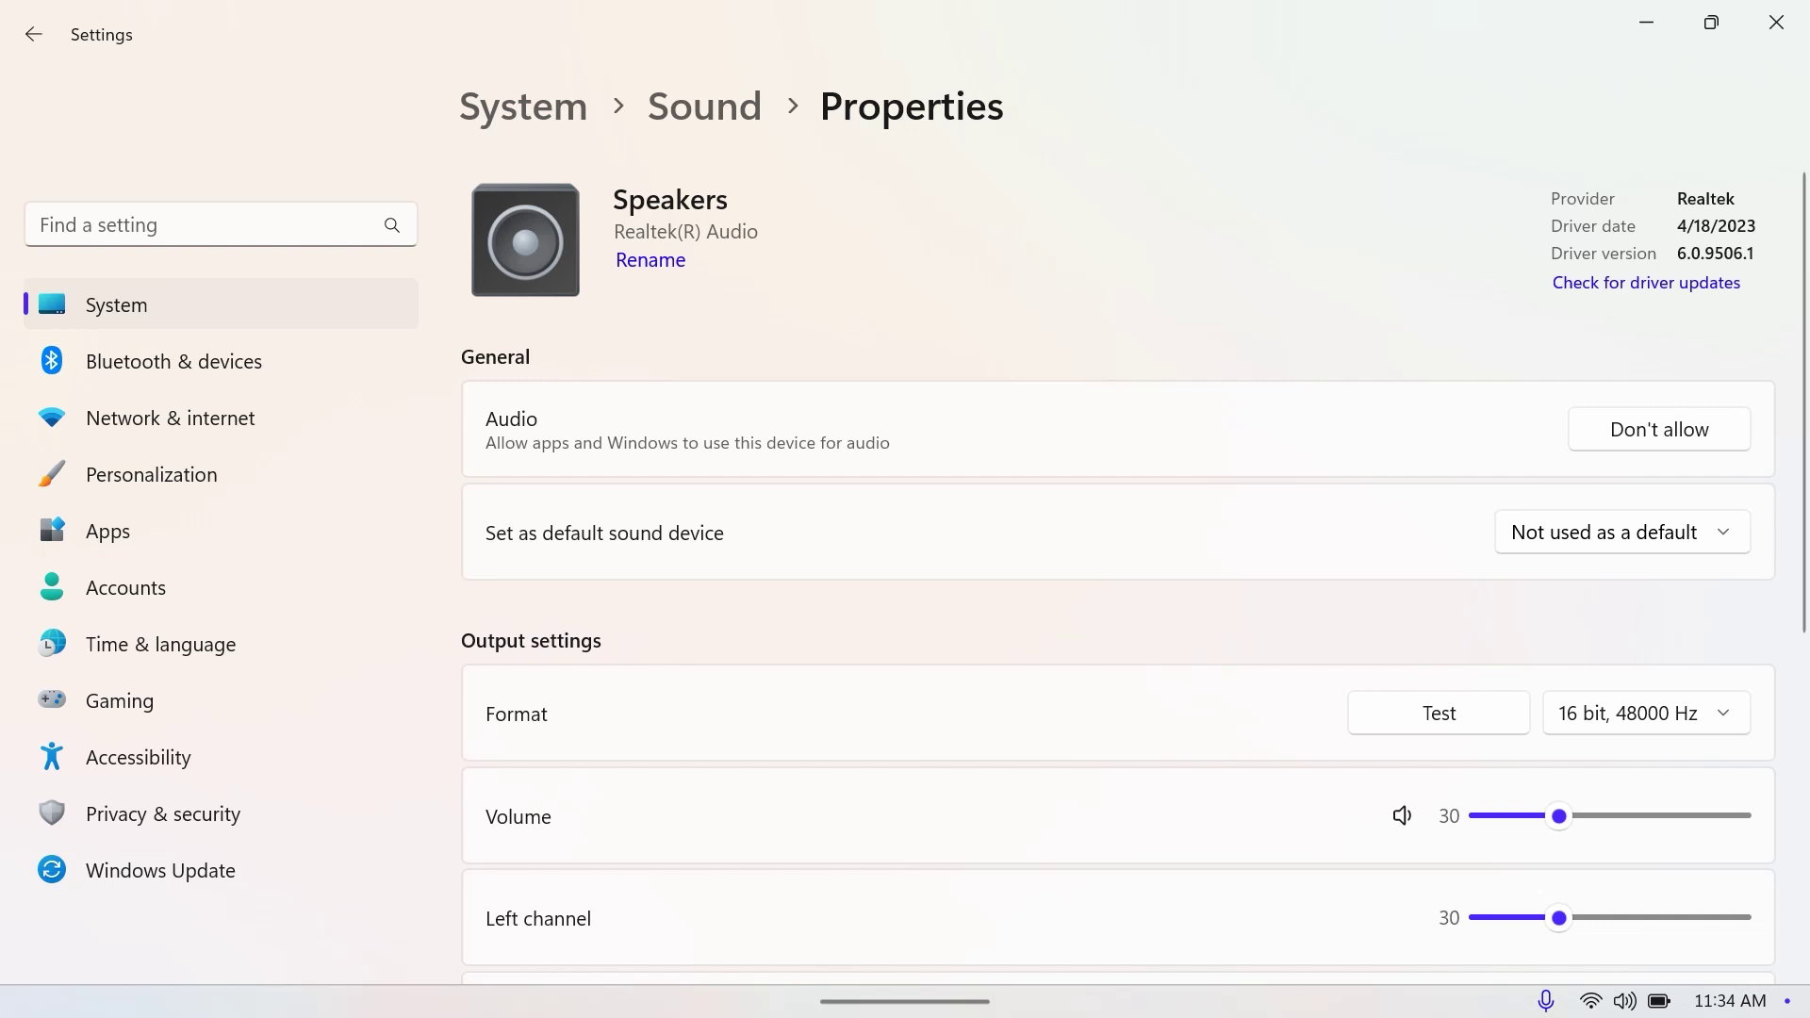
{"action": "scroll", "coordinate": [1118, 566], "scroll_direction": "down", "scroll_amount": 5}
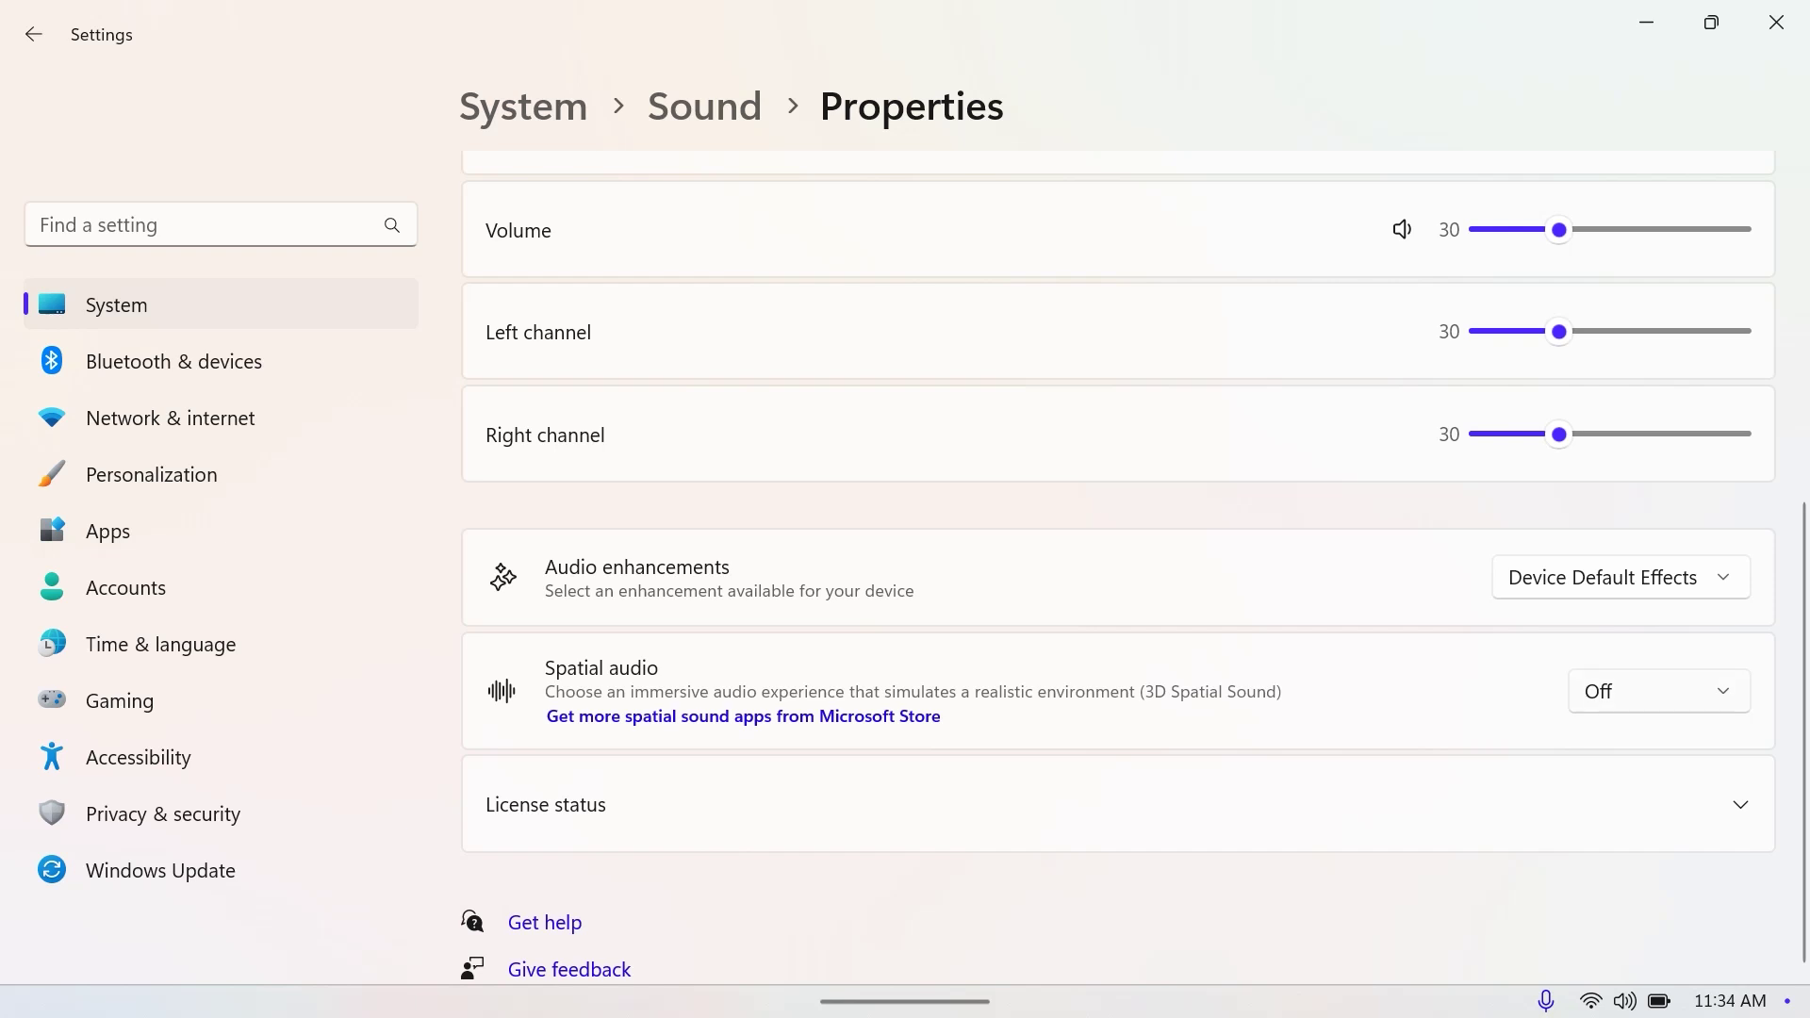
{"action": "left_click", "coordinate": [1658, 691]}
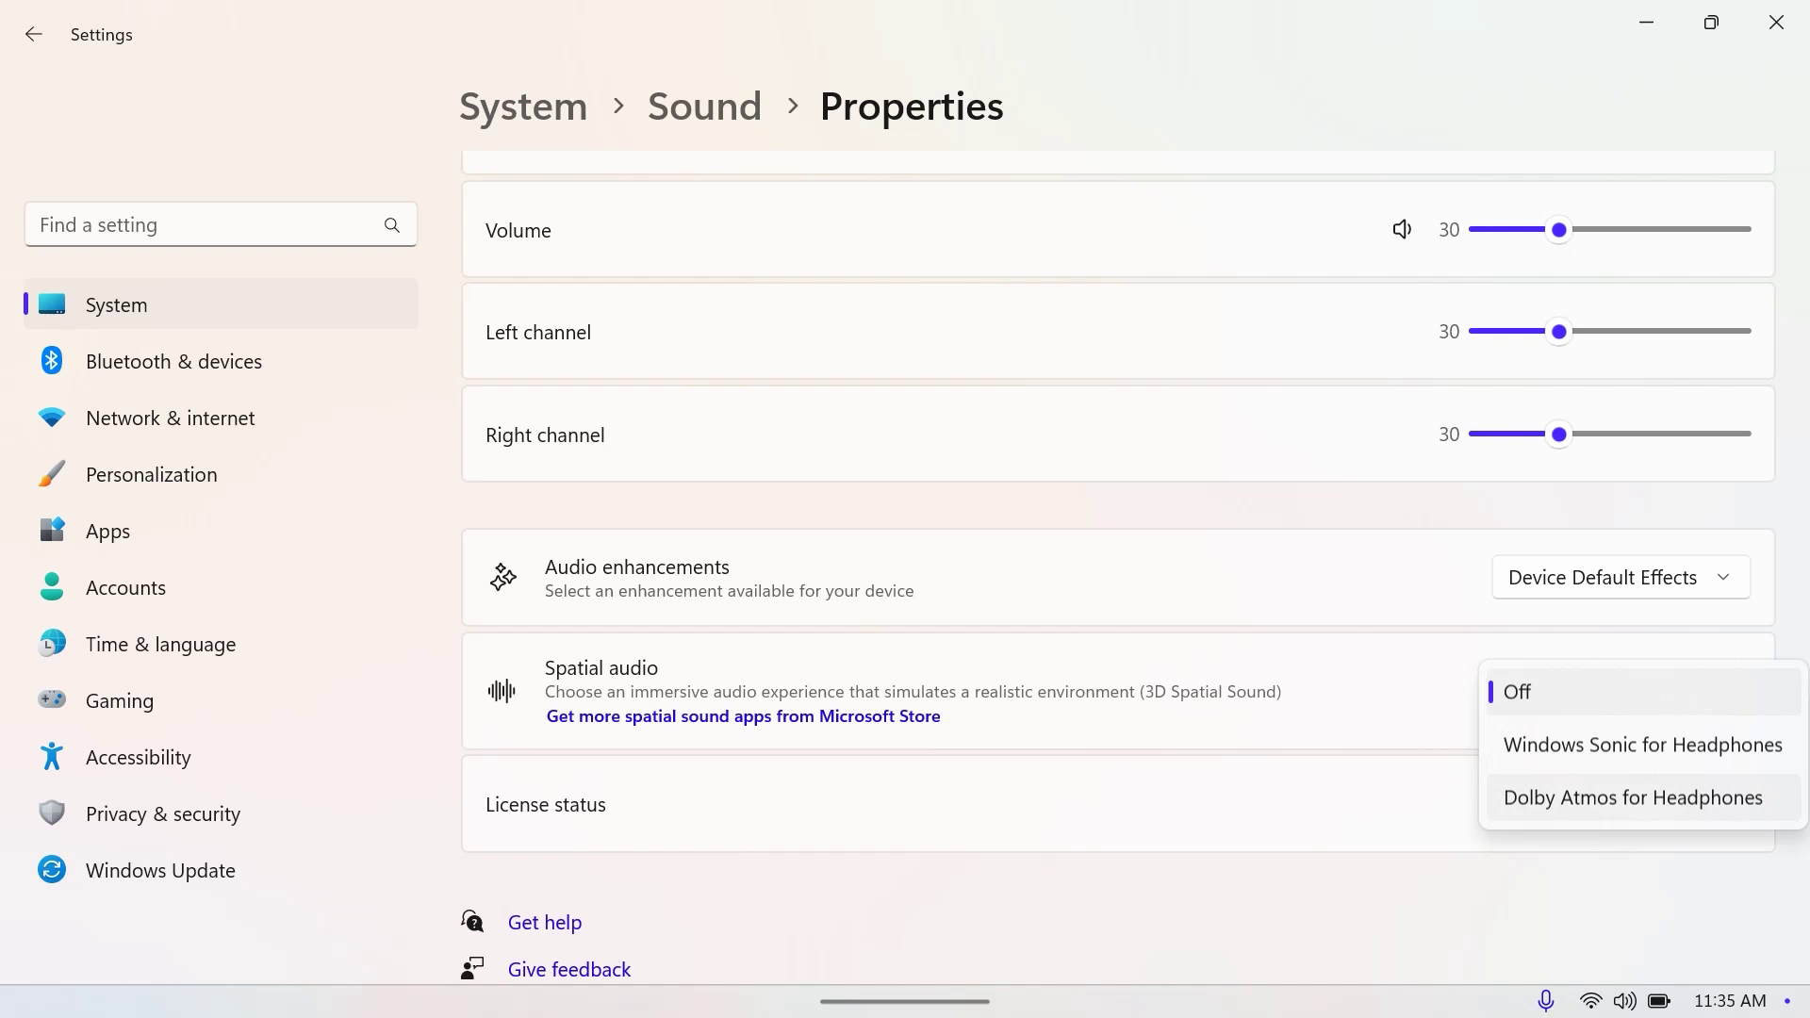
{"action": "left_click", "coordinate": [1632, 798]}
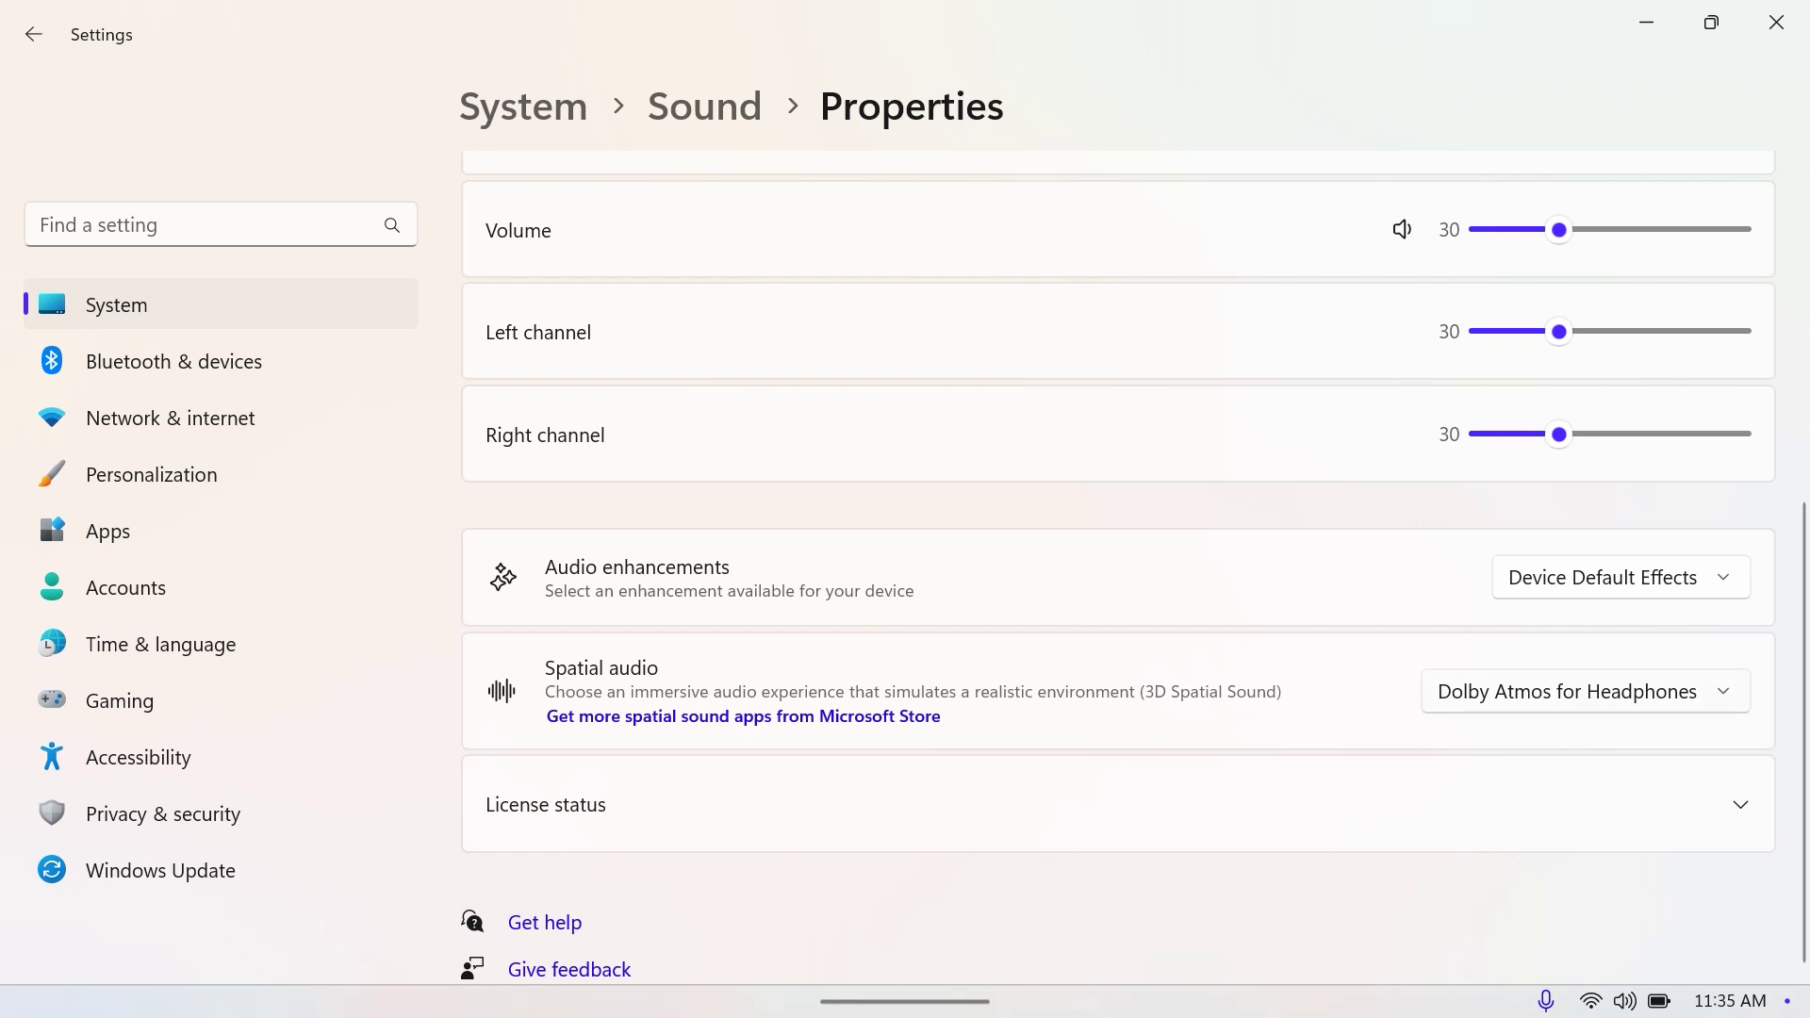
{"action": "scroll", "coordinate": [1118, 566], "scroll_direction": "up", "scroll_amount": 5}
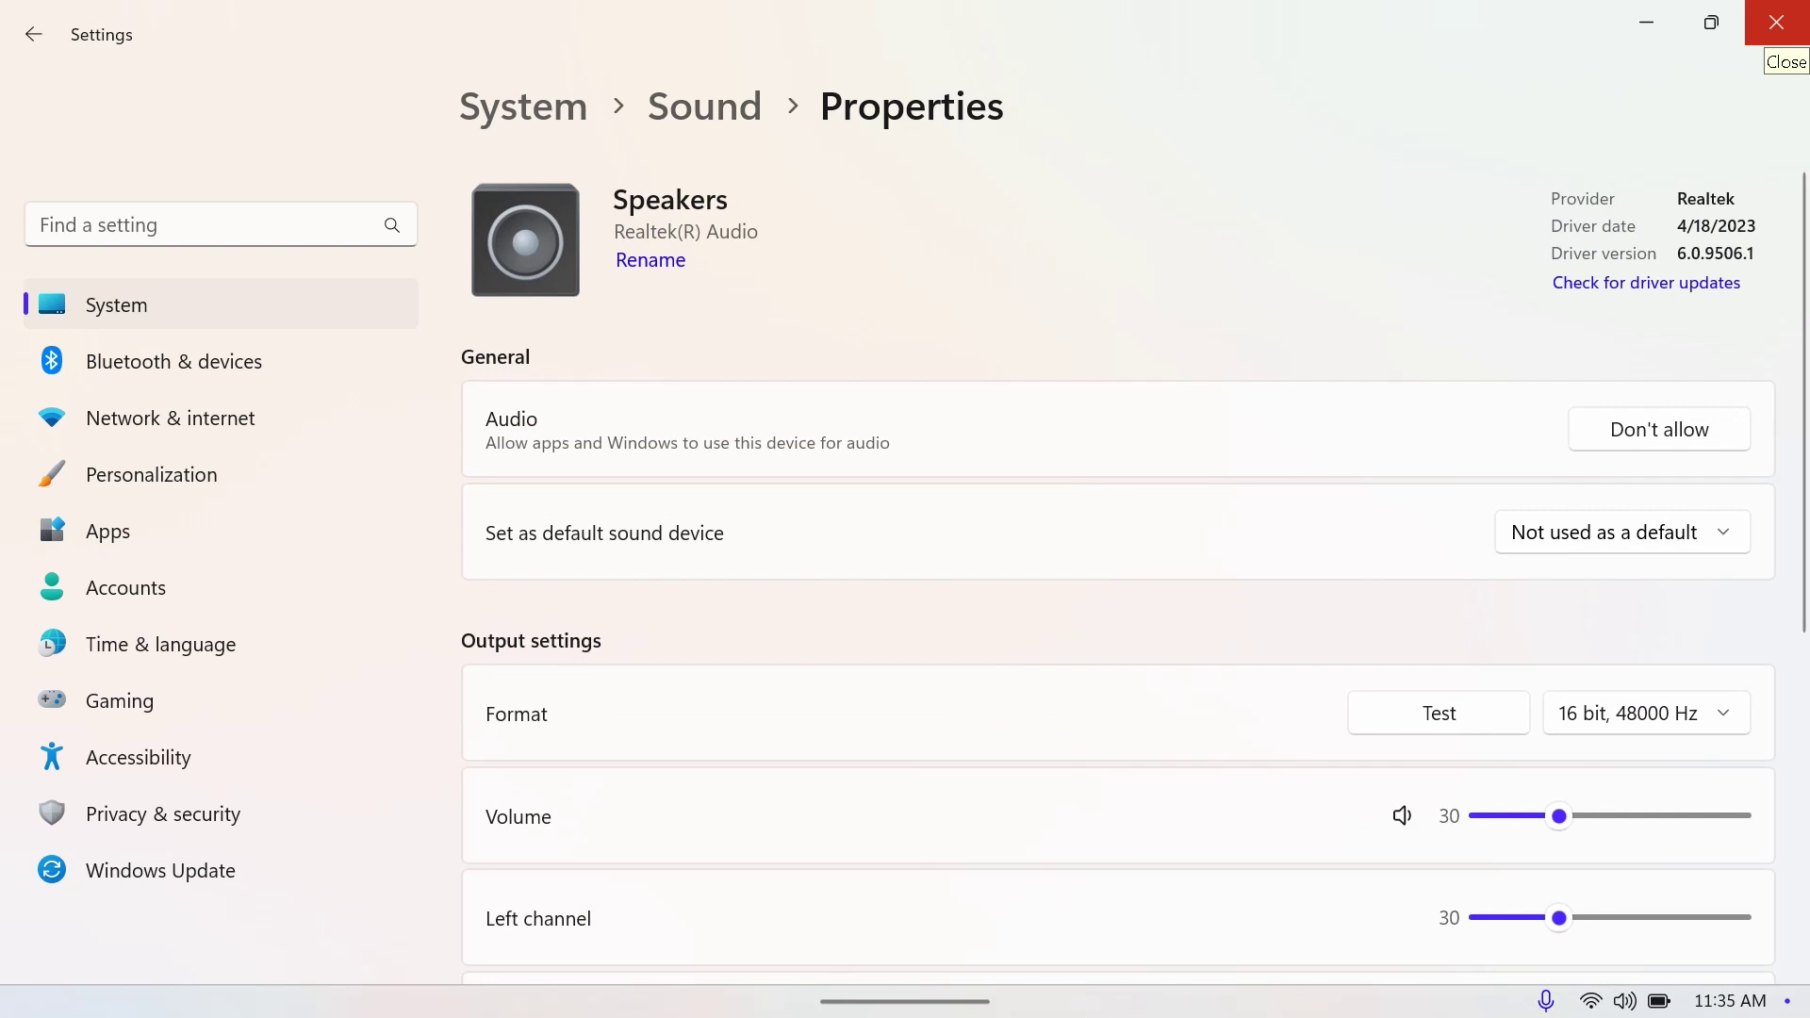
{"action": "left_click", "coordinate": [1776, 22]}
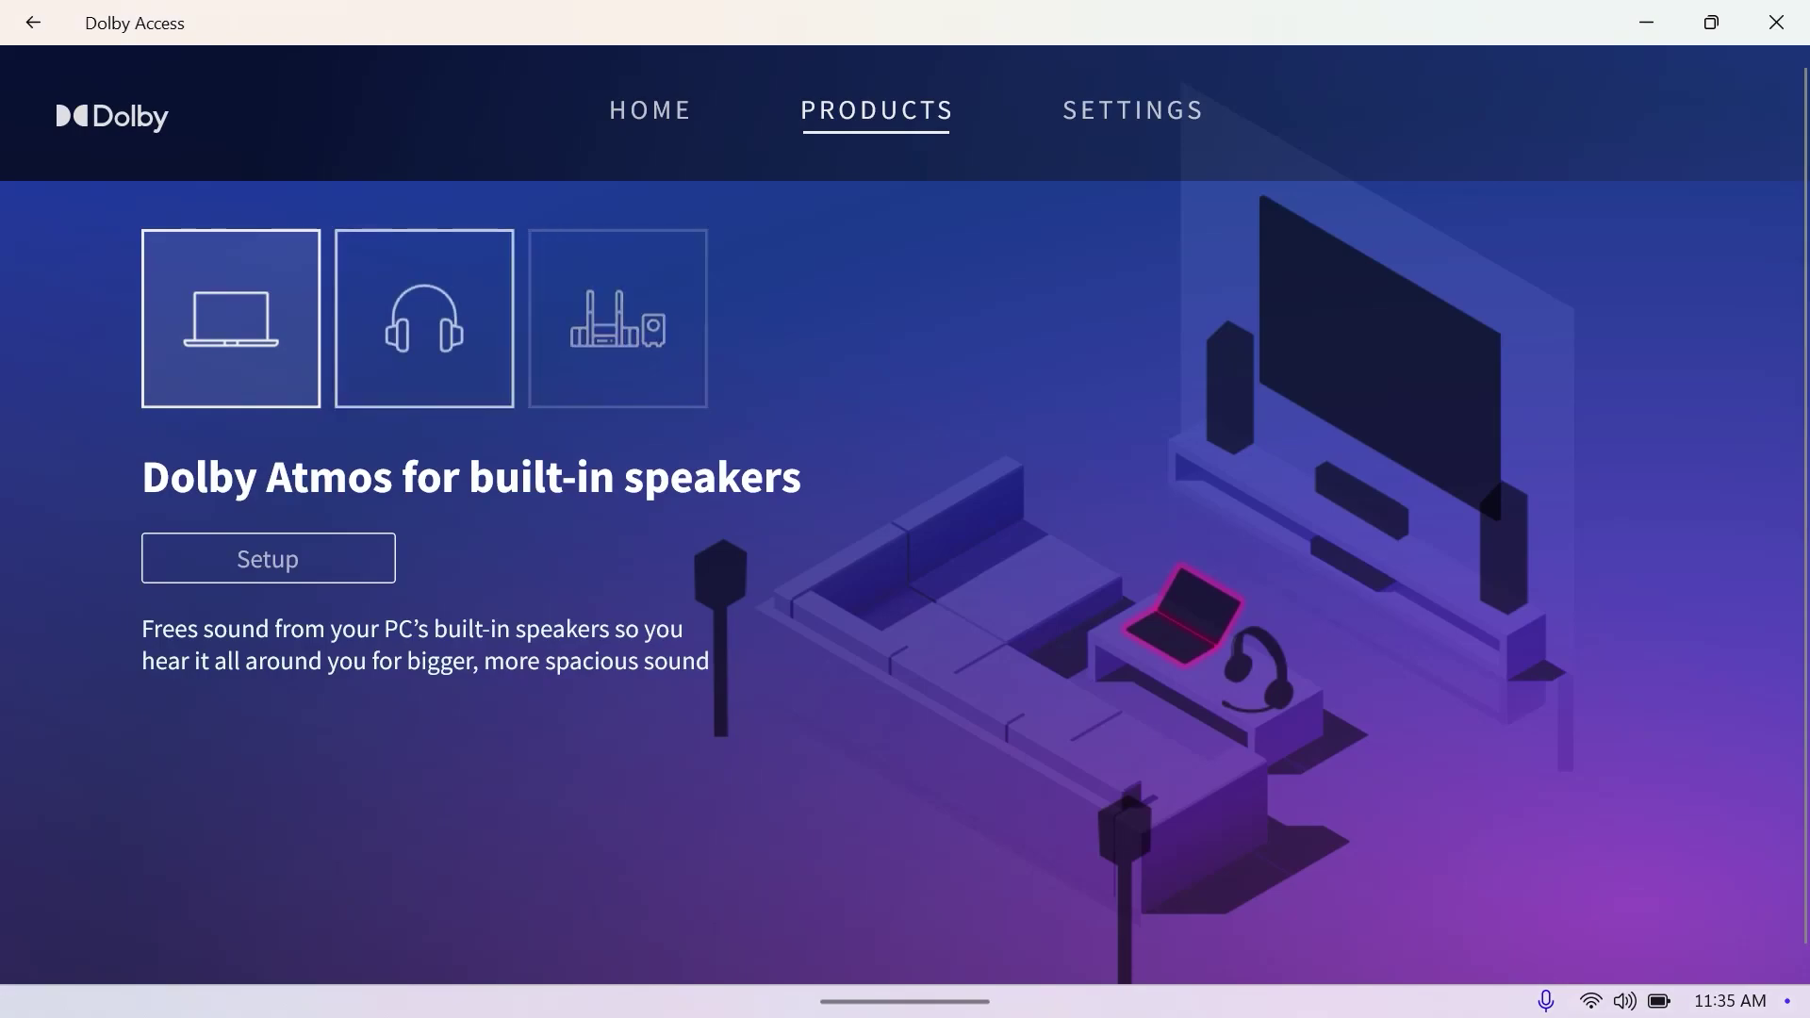
Start the Dolby Atmos for Headphones setup and continue past the headphone connection stage
{"action": "left_click", "coordinate": [425, 319]}
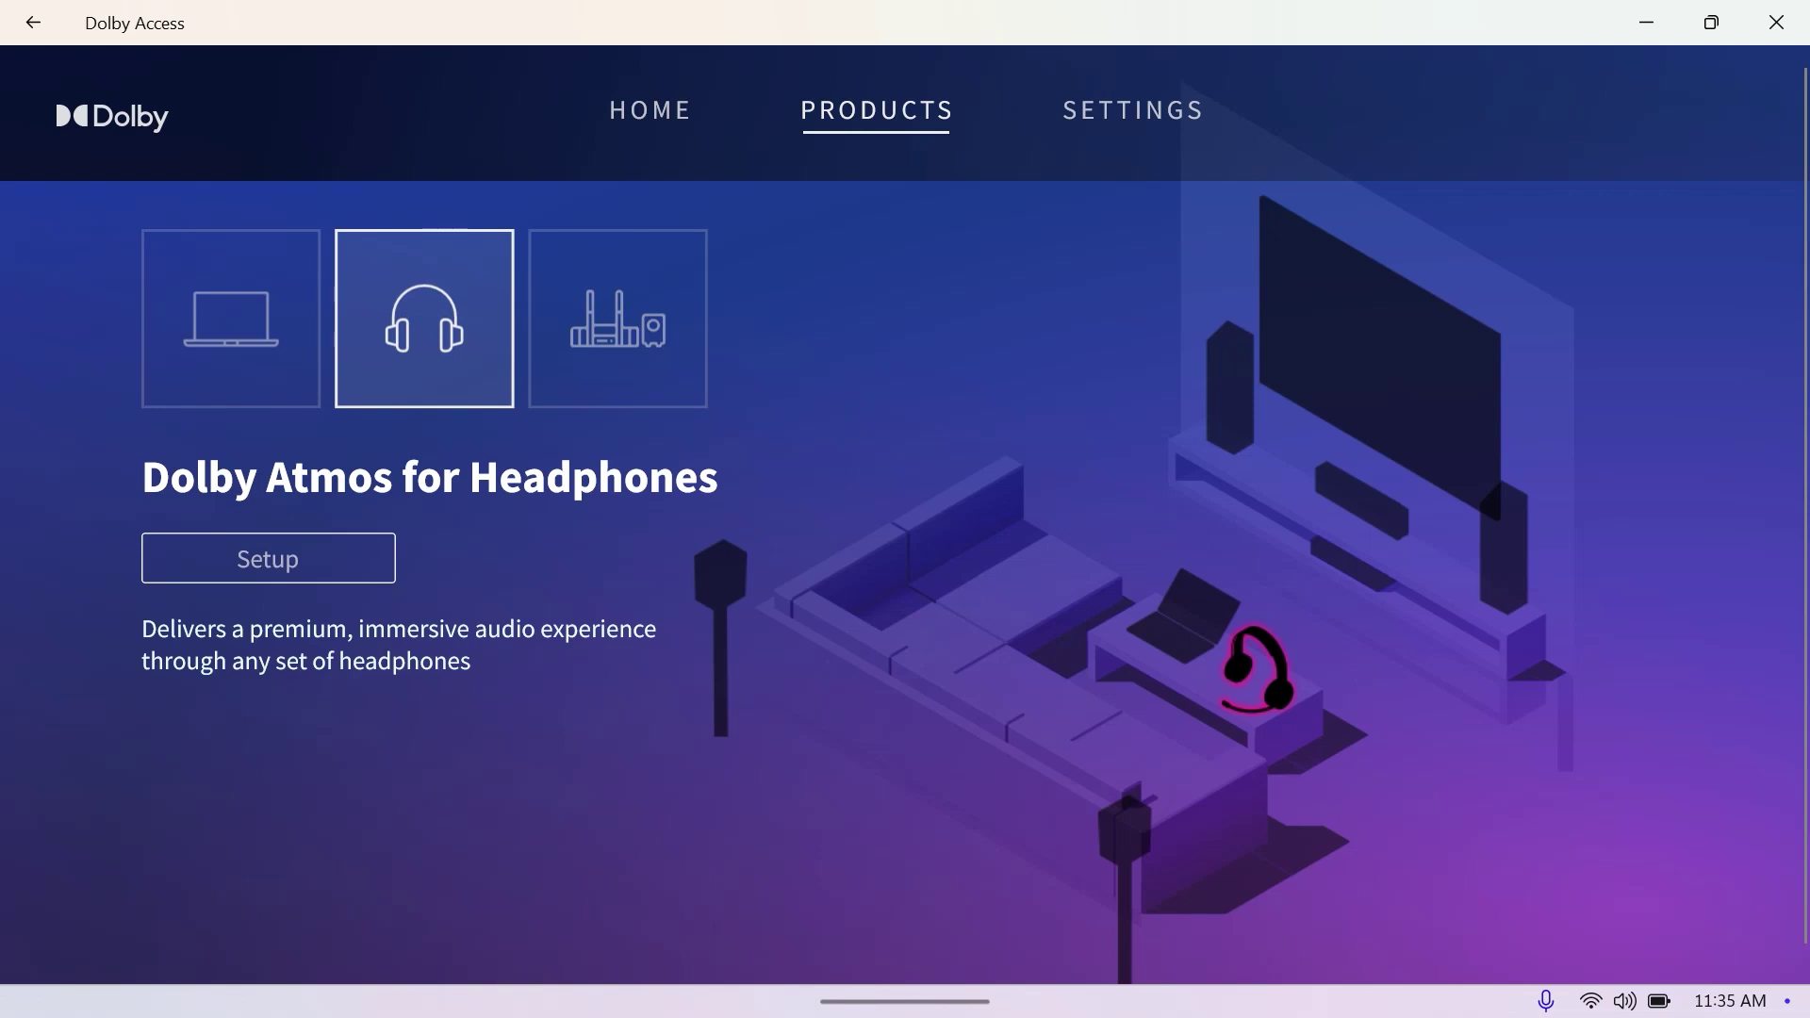
{"action": "left_click", "coordinate": [268, 558]}
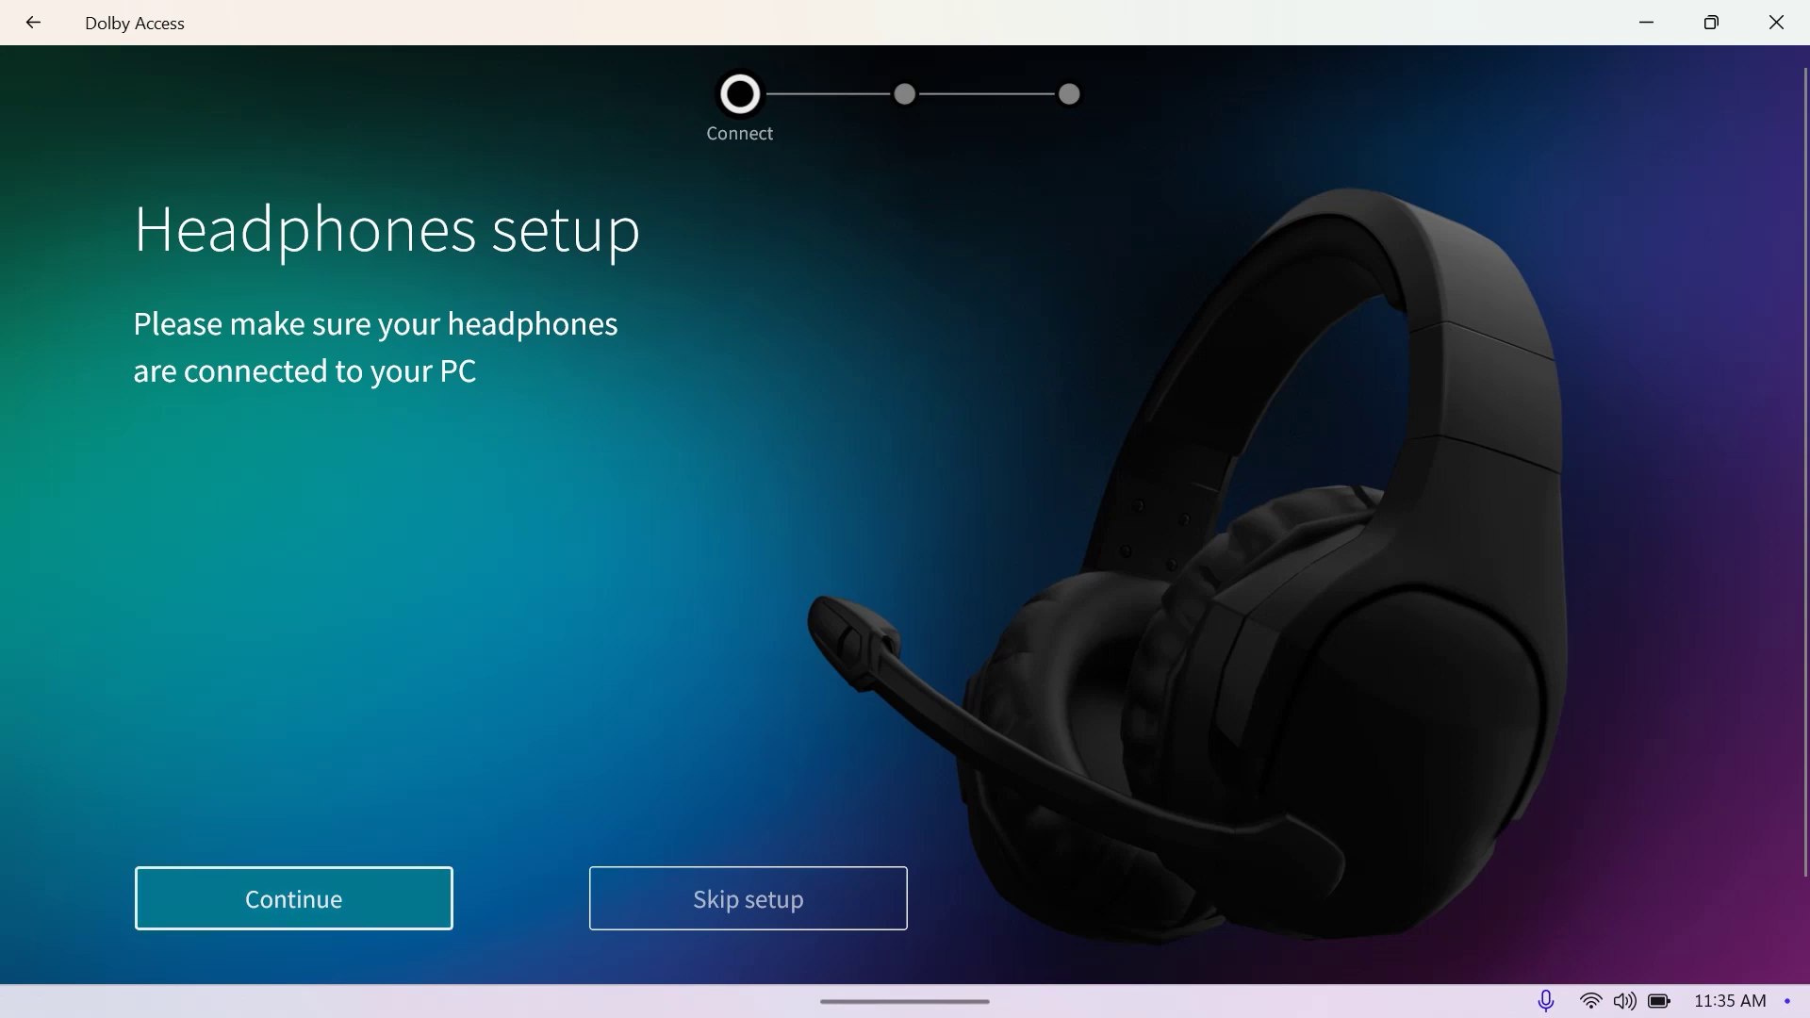
{"action": "left_click", "coordinate": [293, 898]}
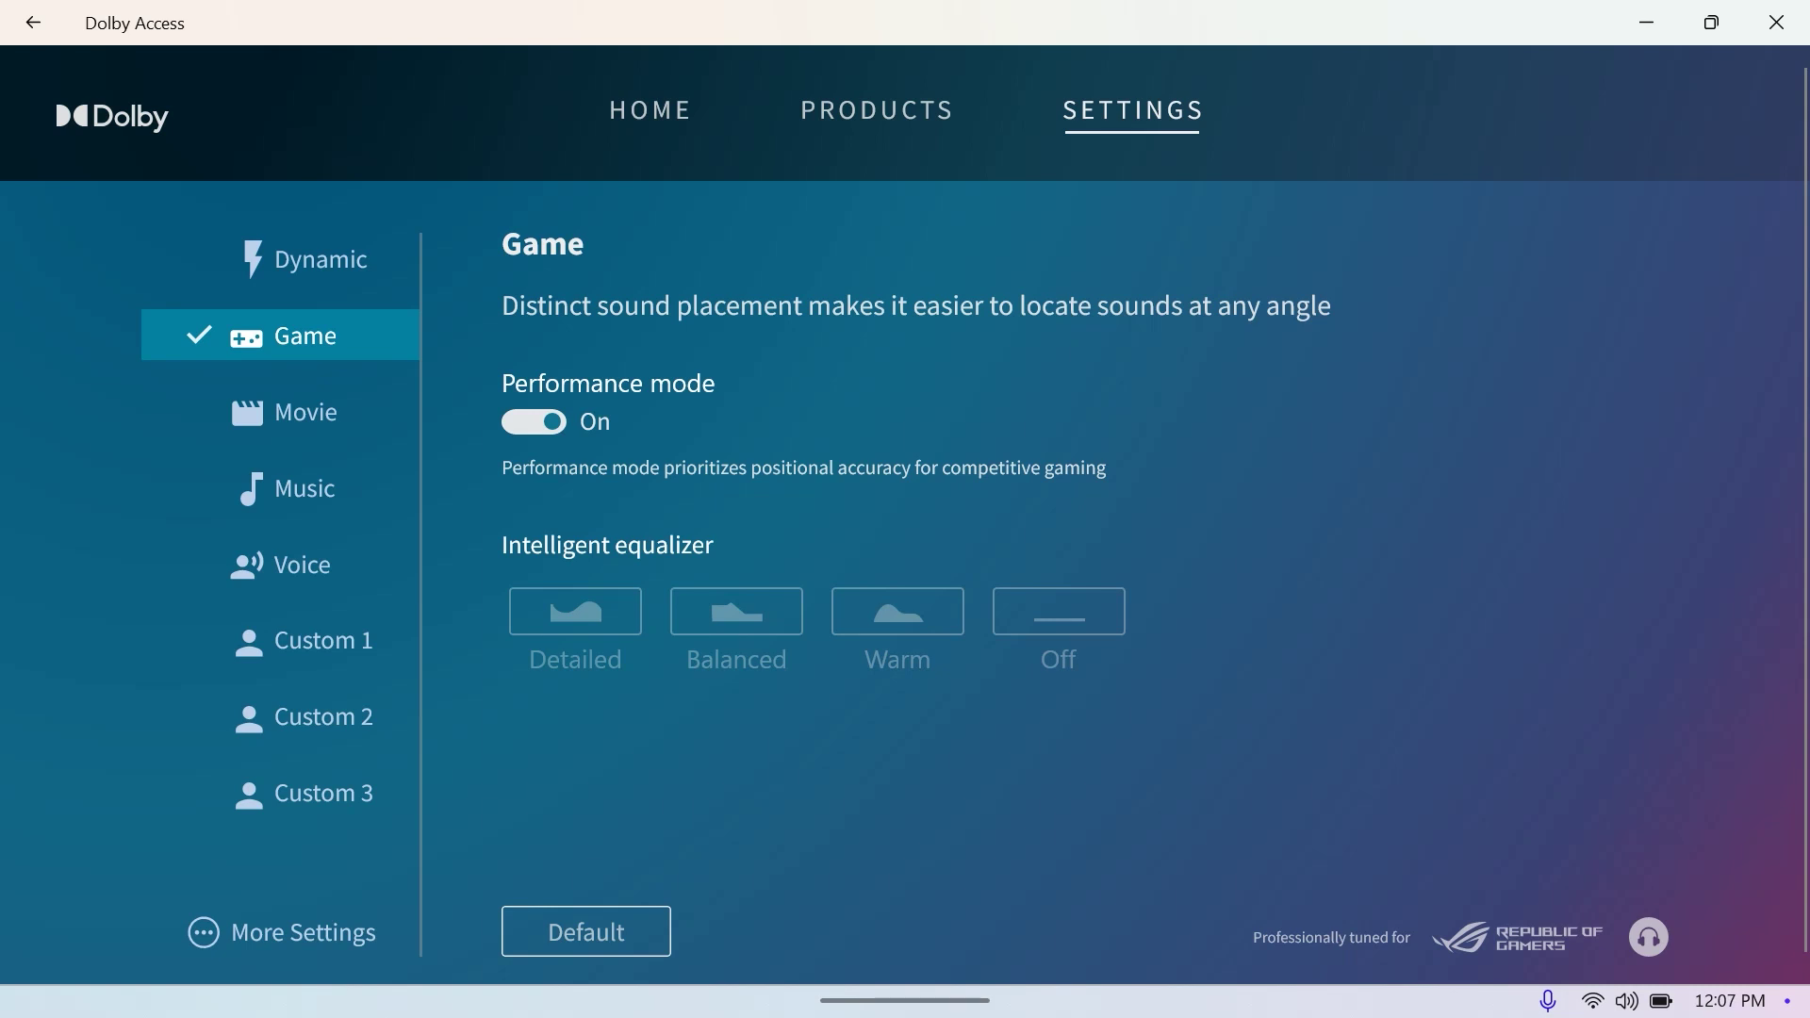
Turn off Performance mode in the Game profile and go through the Movie, Music and Dynamic profiles
{"action": "left_click", "coordinate": [534, 421]}
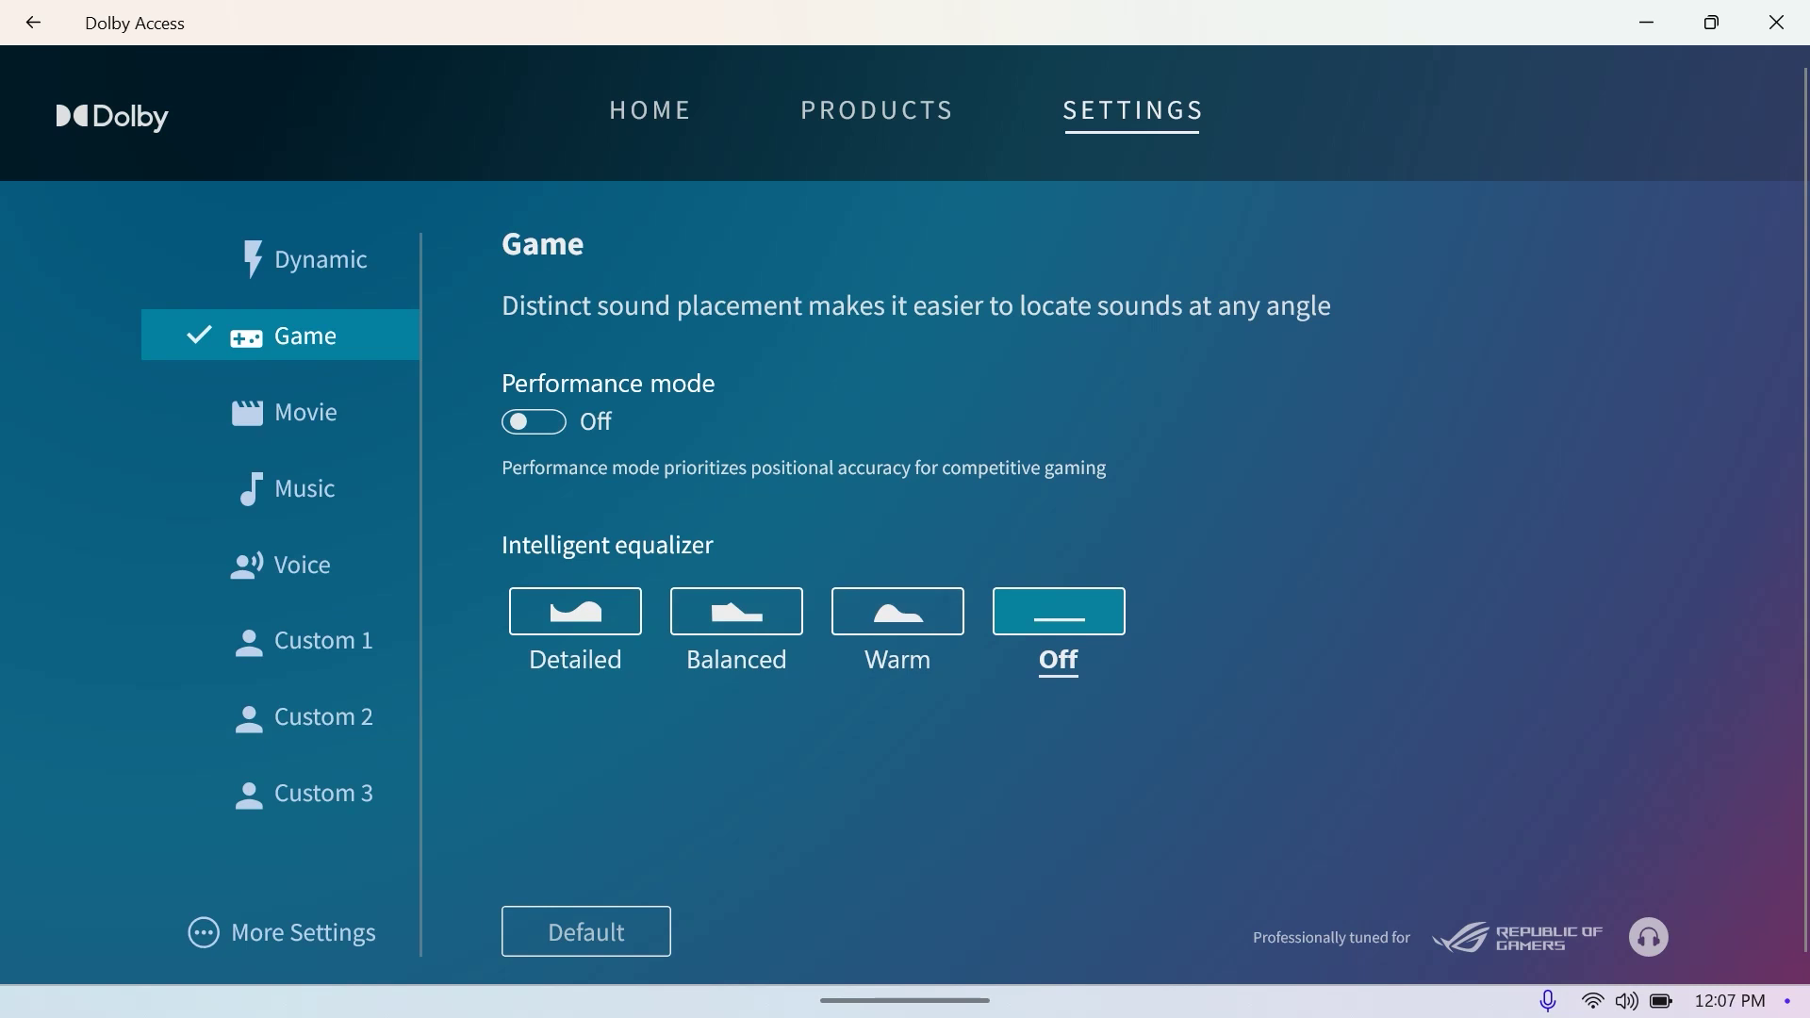
{"action": "left_click", "coordinate": [280, 411]}
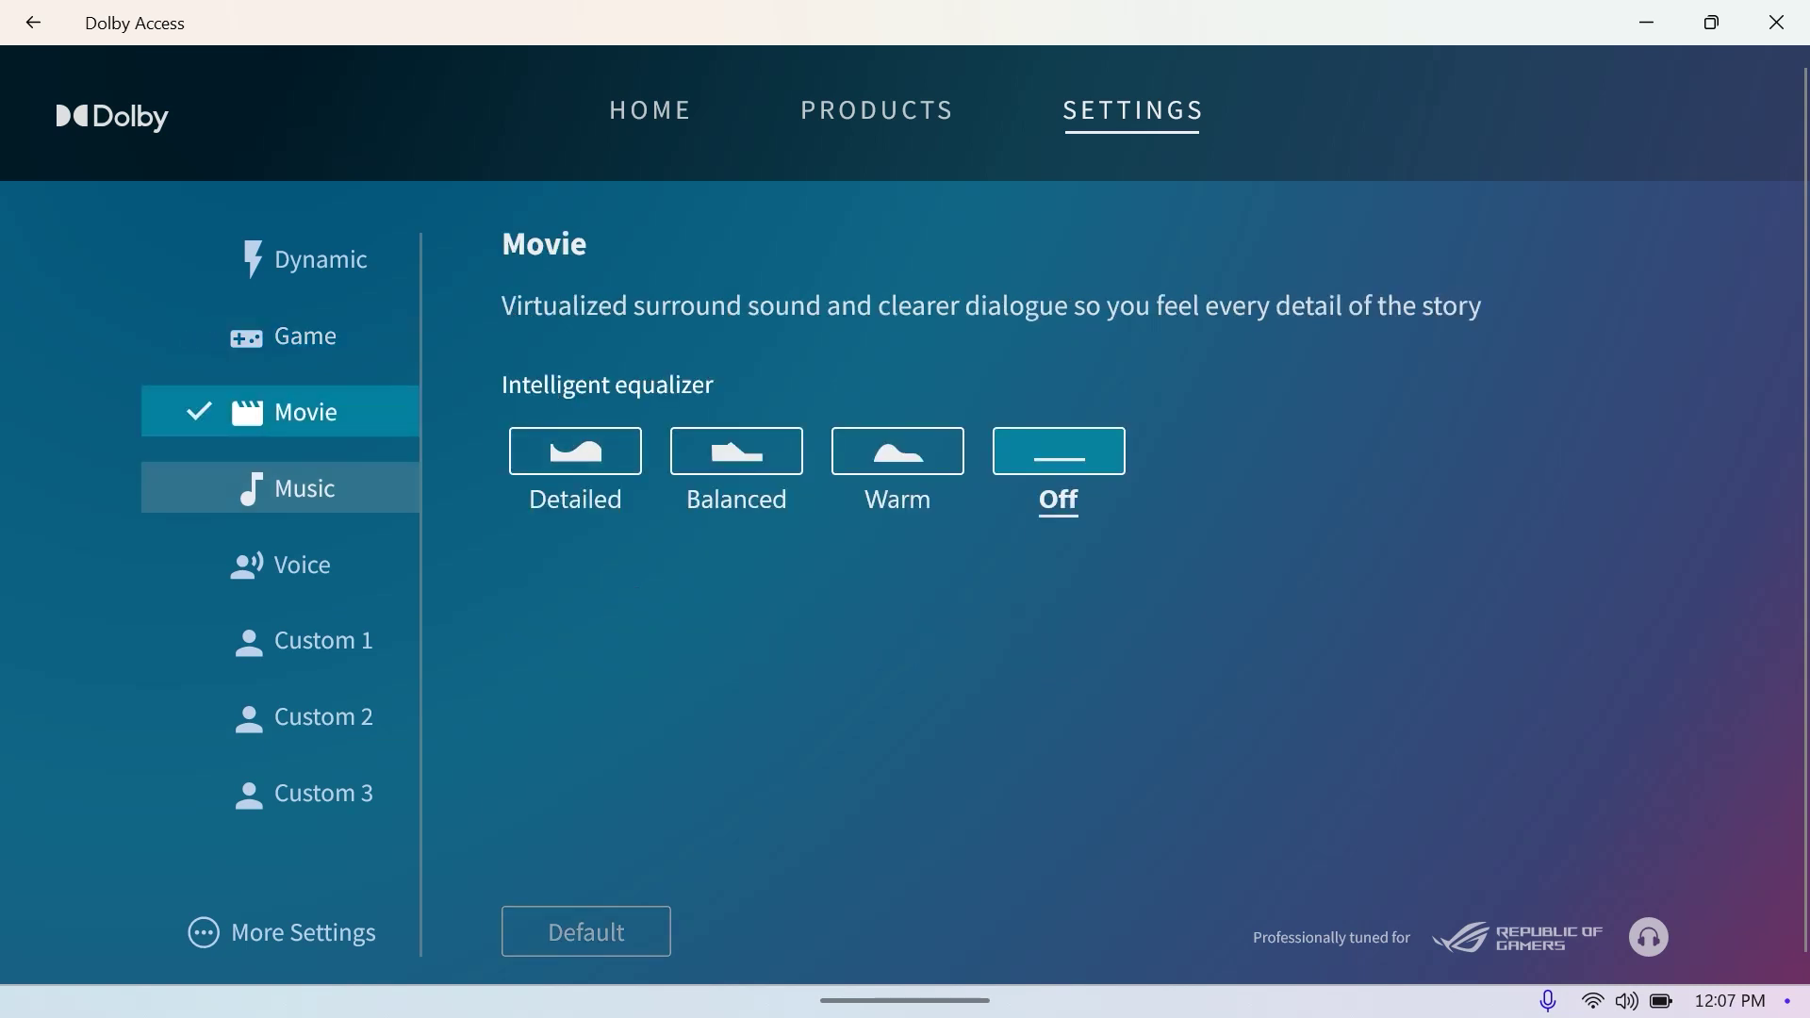
{"action": "key", "text": "Return"}
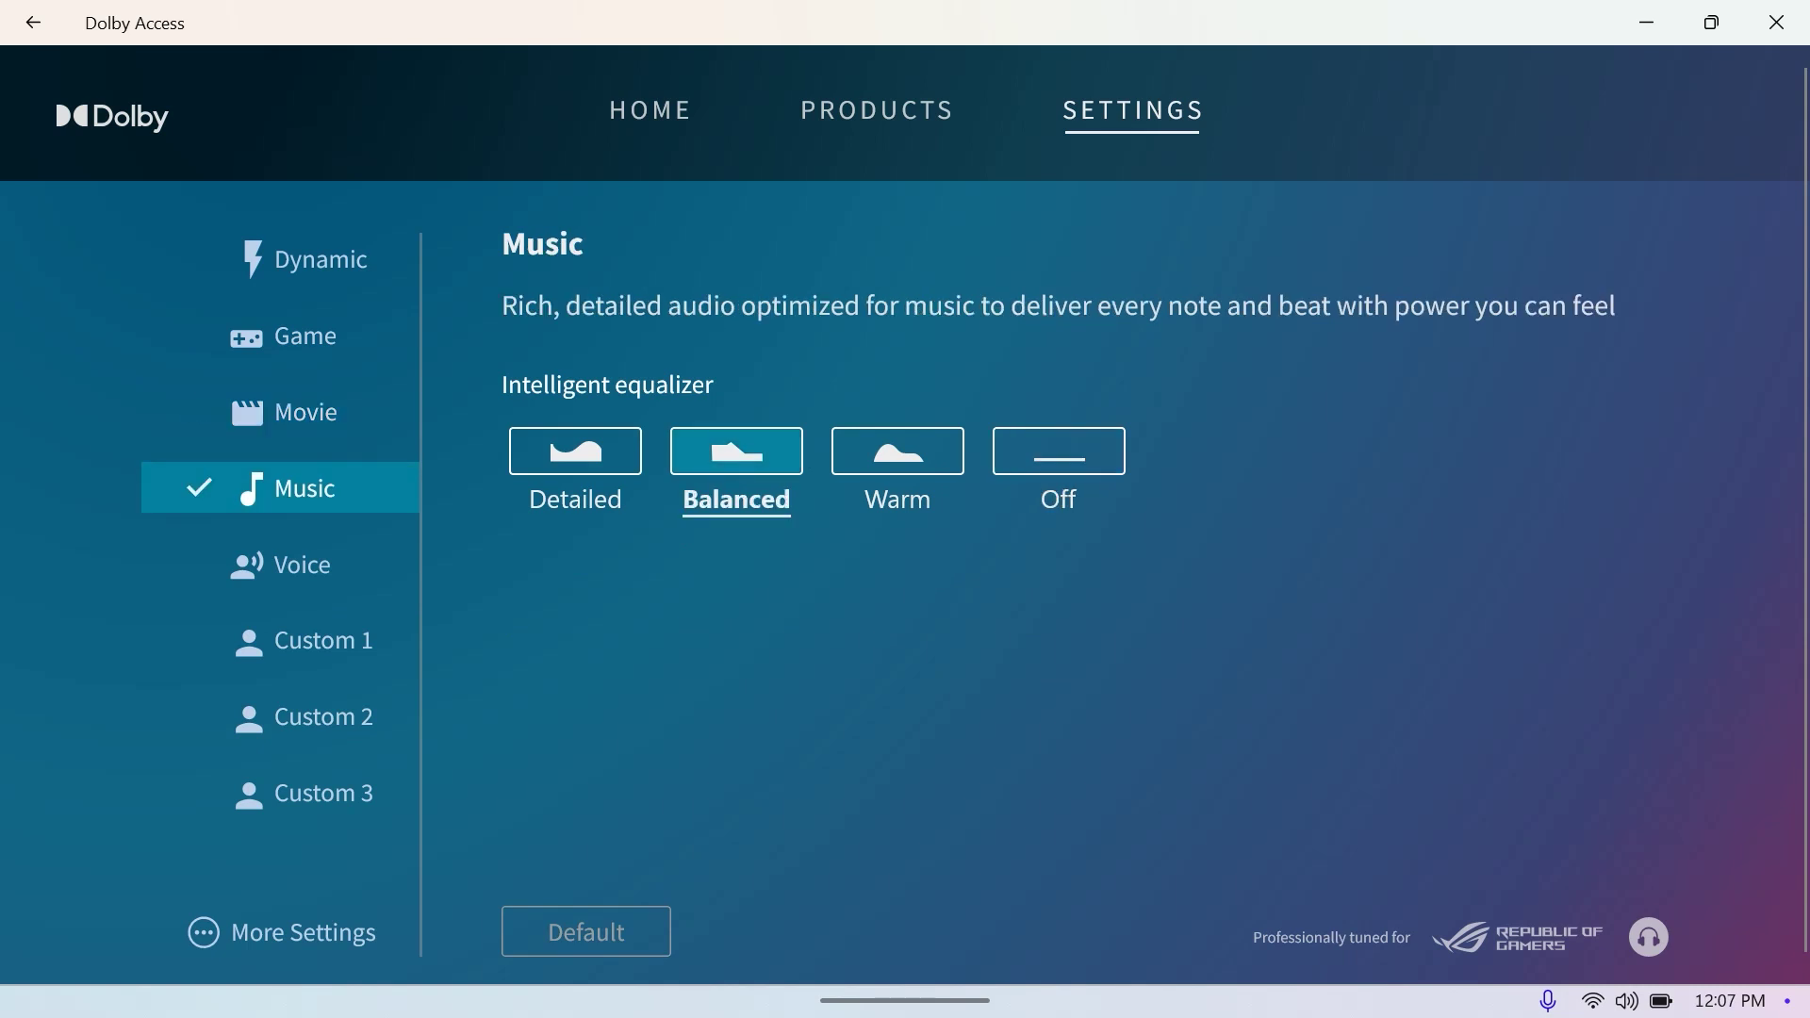
{"action": "key", "text": "Up"}
{"action": "key", "text": "Up"}
{"action": "key", "text": "Up"}
{"action": "key", "text": "Return"}
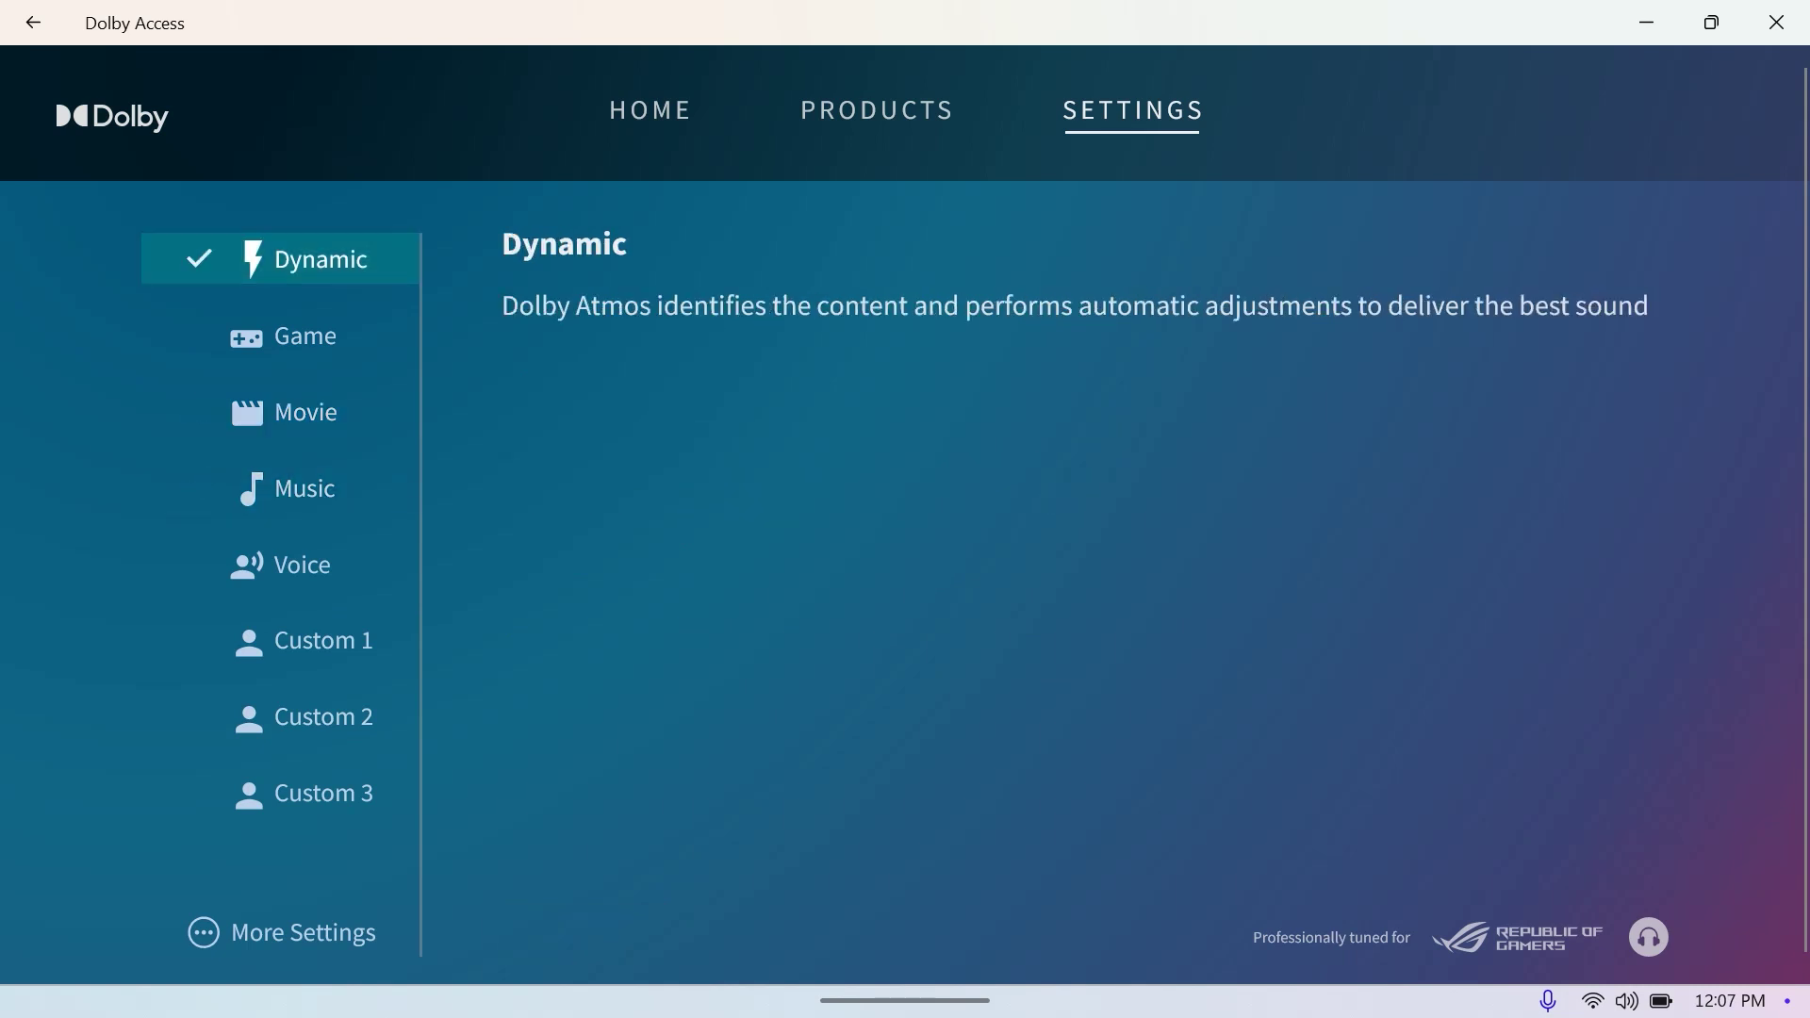
Switch the active sound profile to Voice
{"action": "key", "text": "Down"}
{"action": "key", "text": "Down"}
{"action": "key", "text": "Down"}
{"action": "key", "text": "Down"}
{"action": "key", "text": "Return"}
{"action": "key", "text": "Up"}
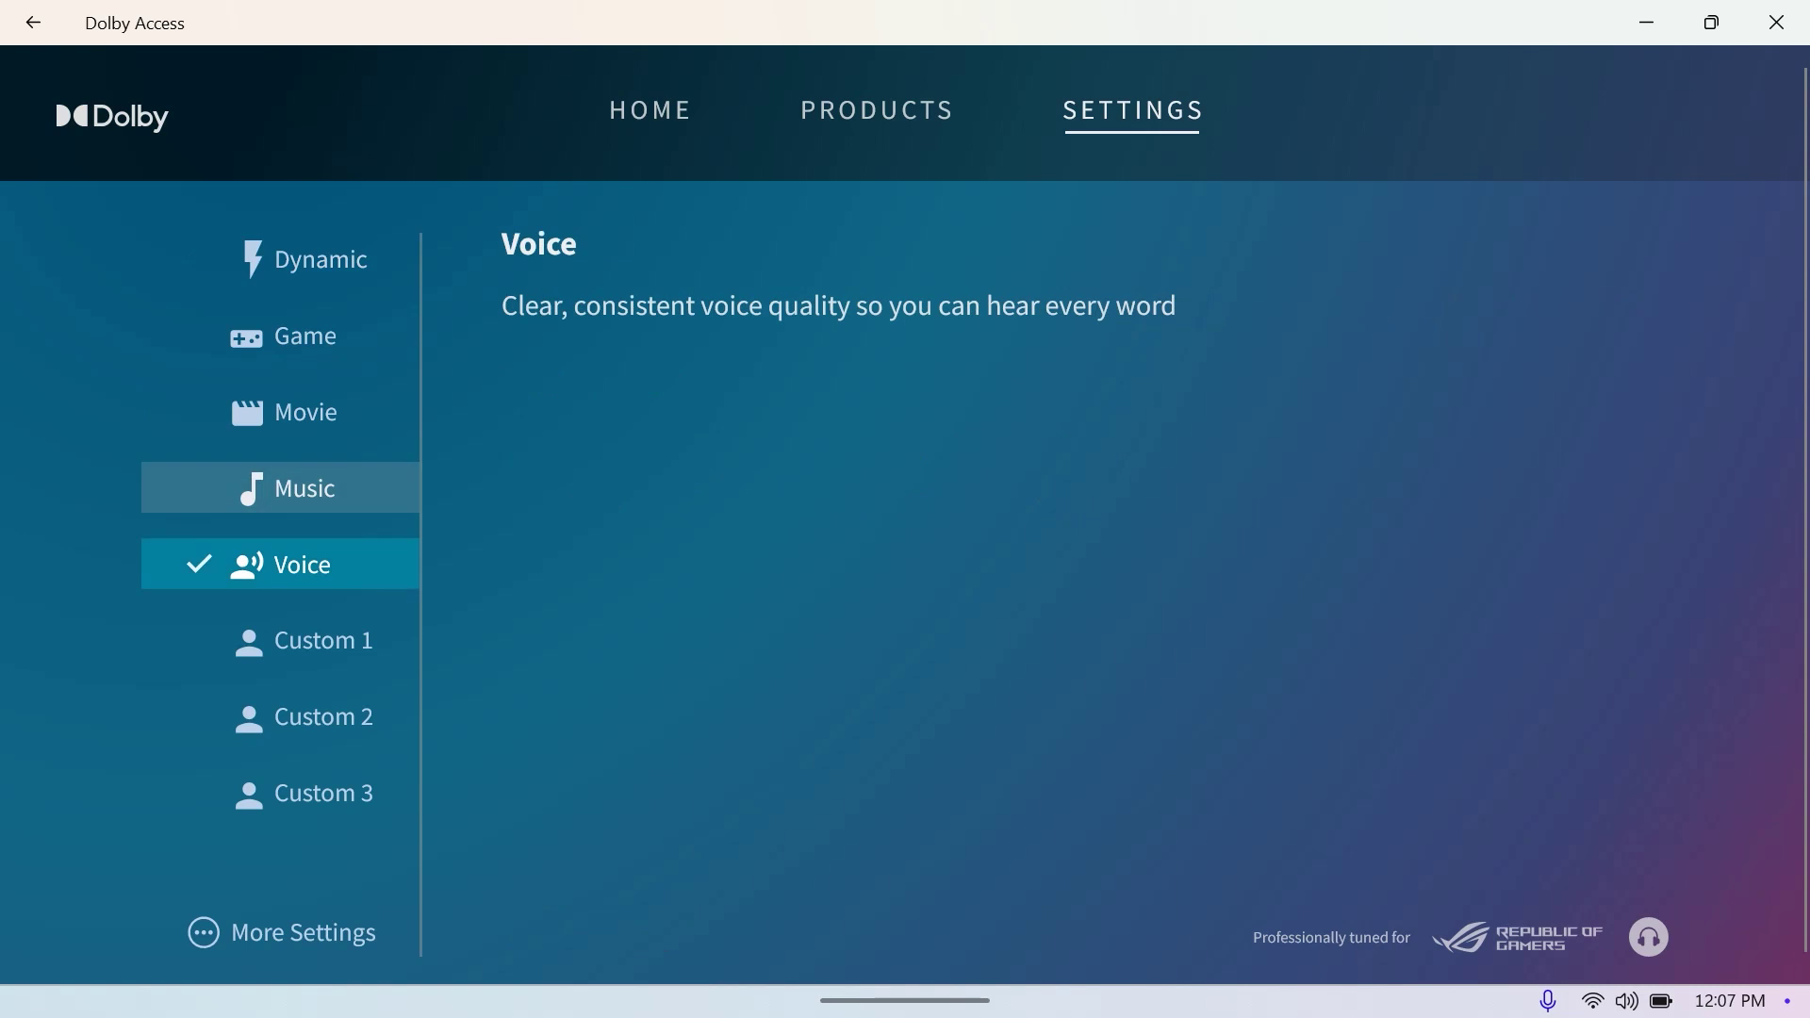
{"action": "key", "text": "Down"}
{"action": "key", "text": "Down"}
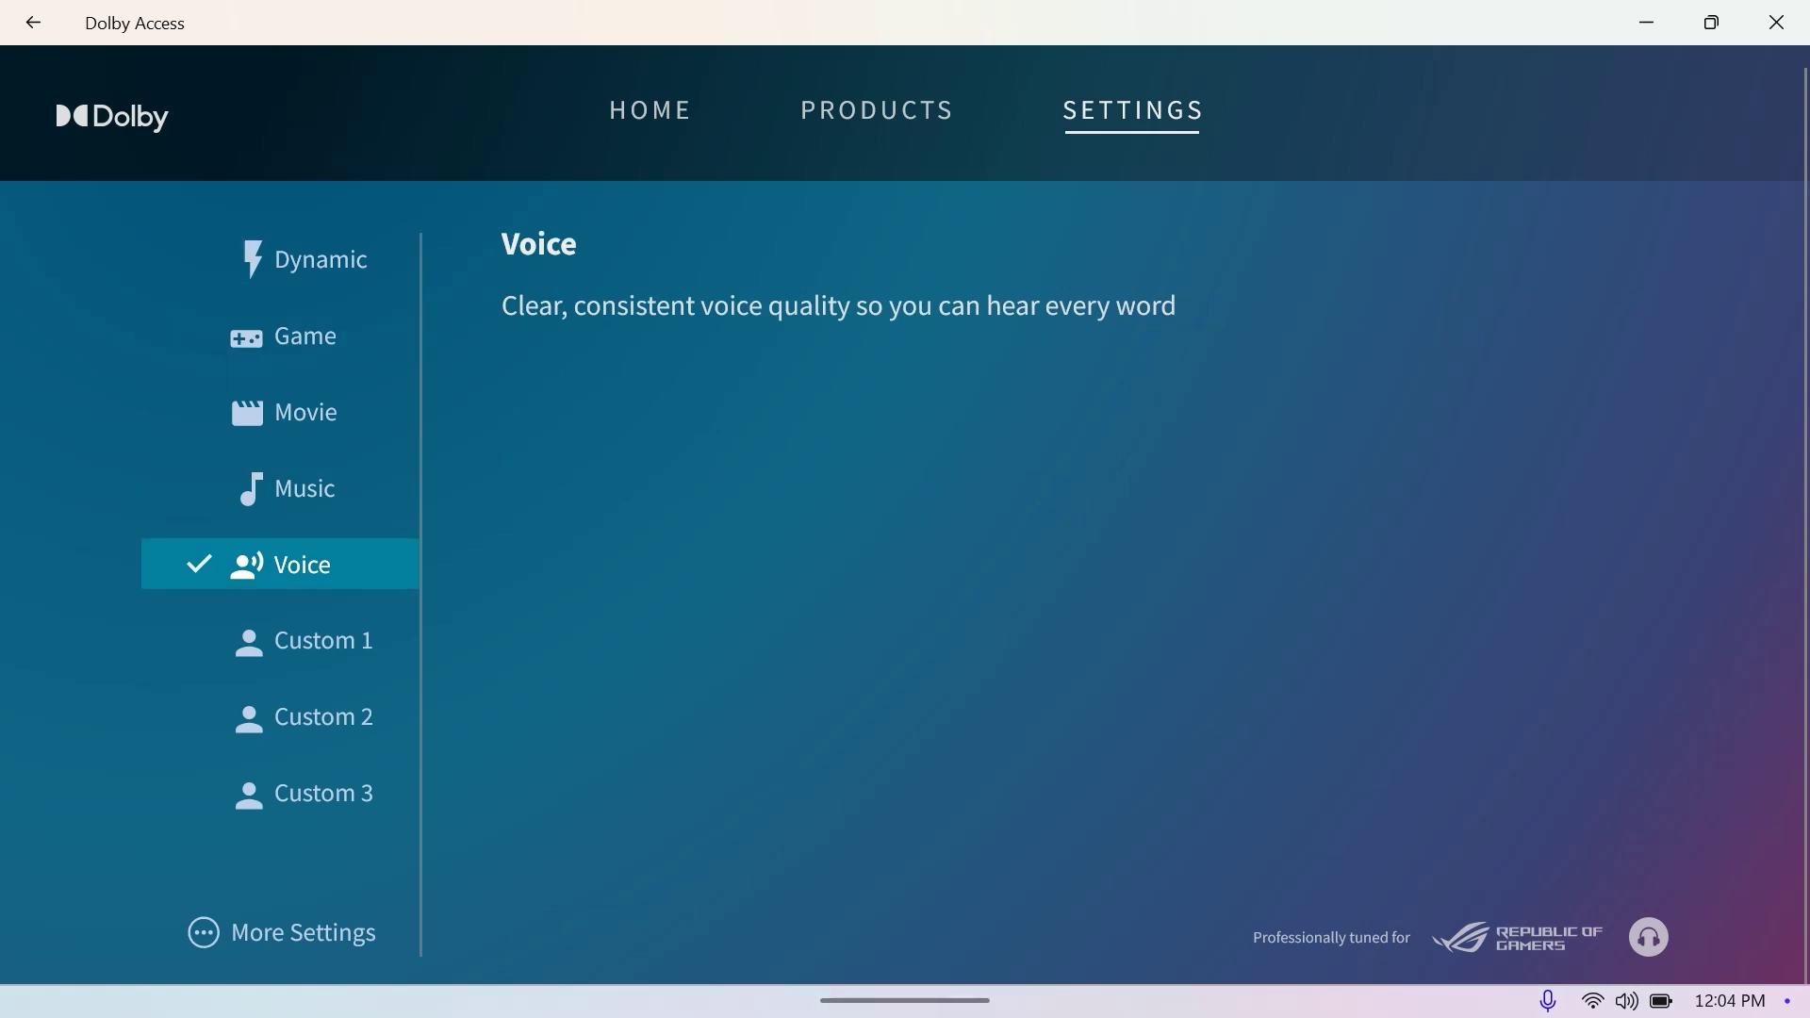
Open More Settings below the custom sound profiles
{"action": "key", "text": "Down"}
{"action": "key", "text": "Down"}
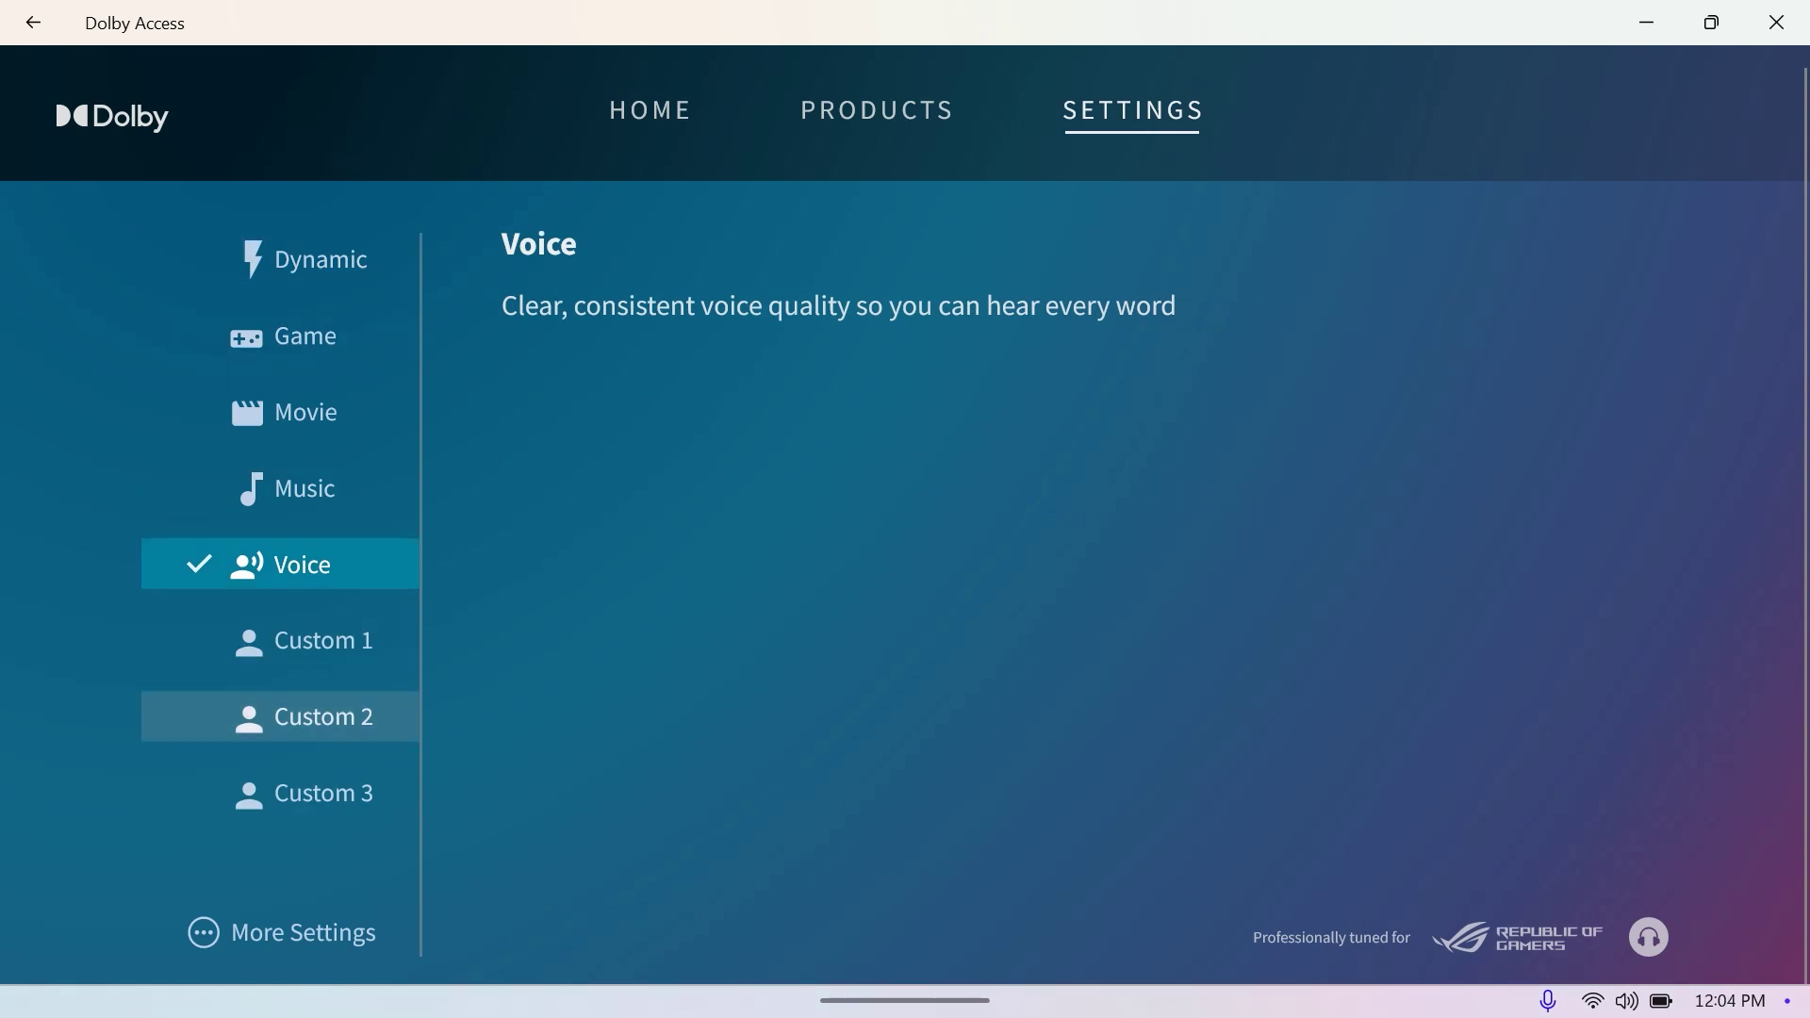
{"action": "key", "text": "Up"}
{"action": "key", "text": "Down"}
{"action": "key", "text": "Down"}
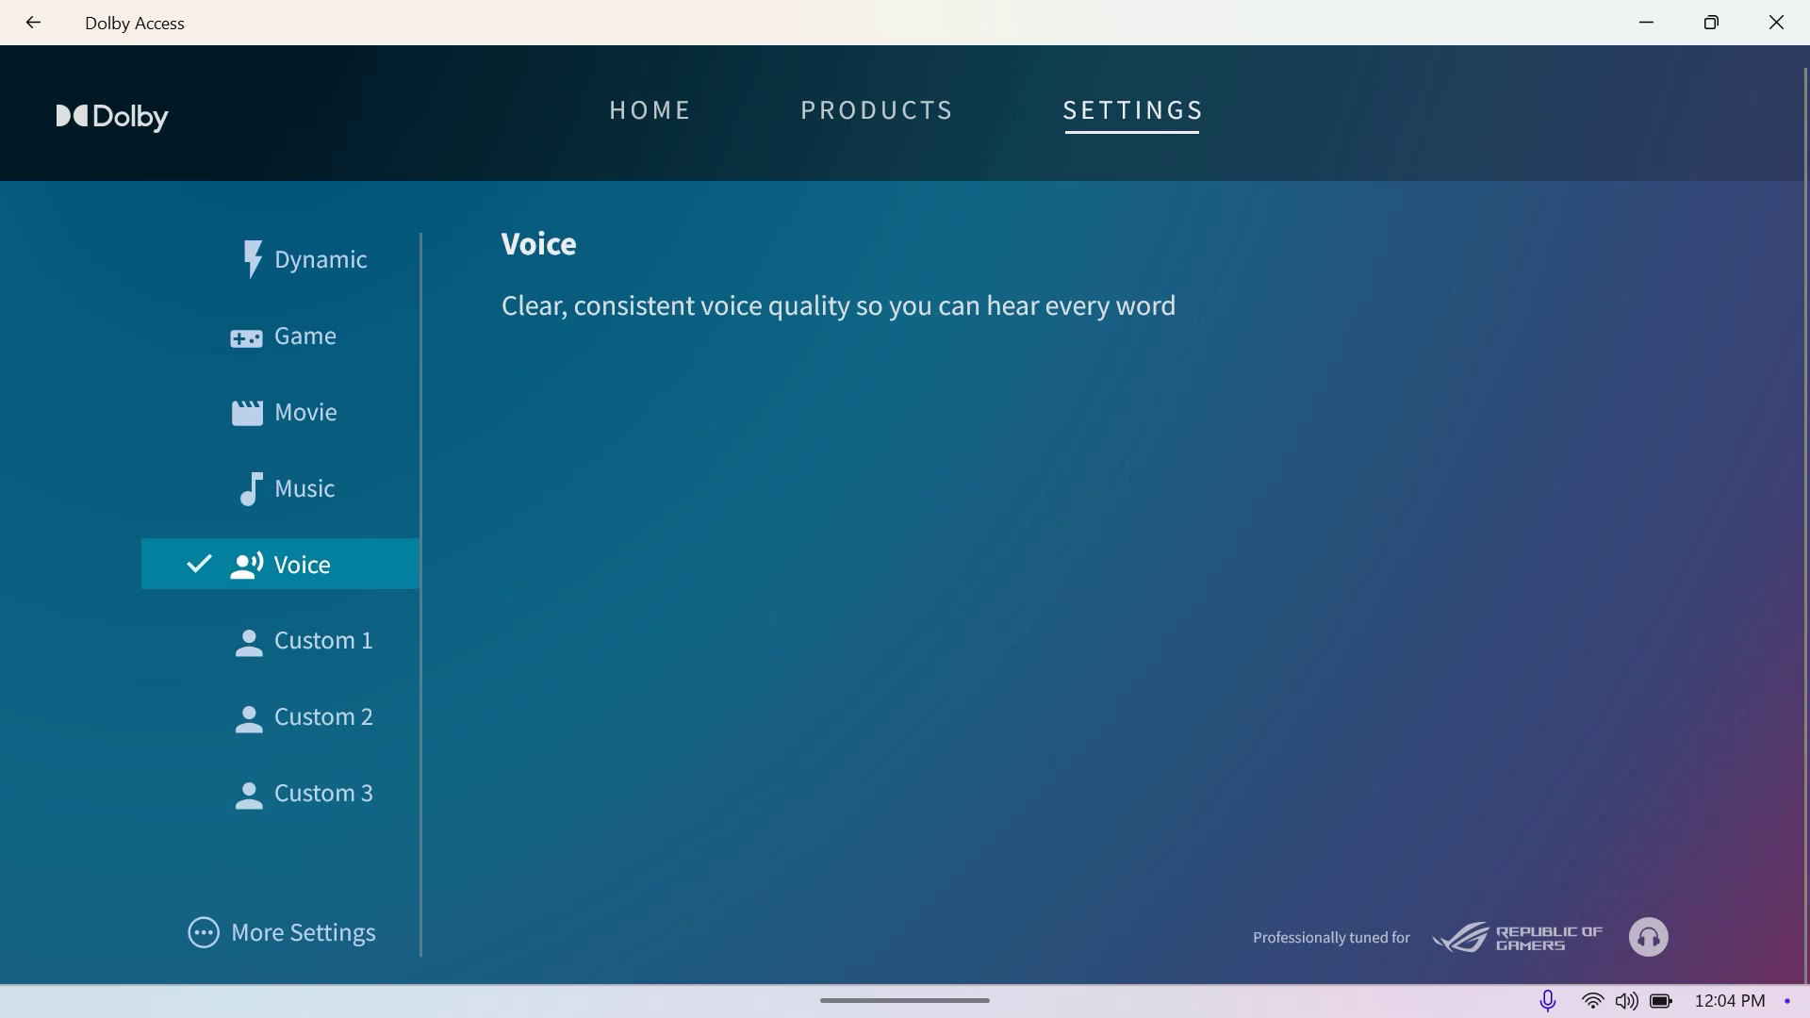
{"action": "key", "text": "Down"}
{"action": "key", "text": "Return"}
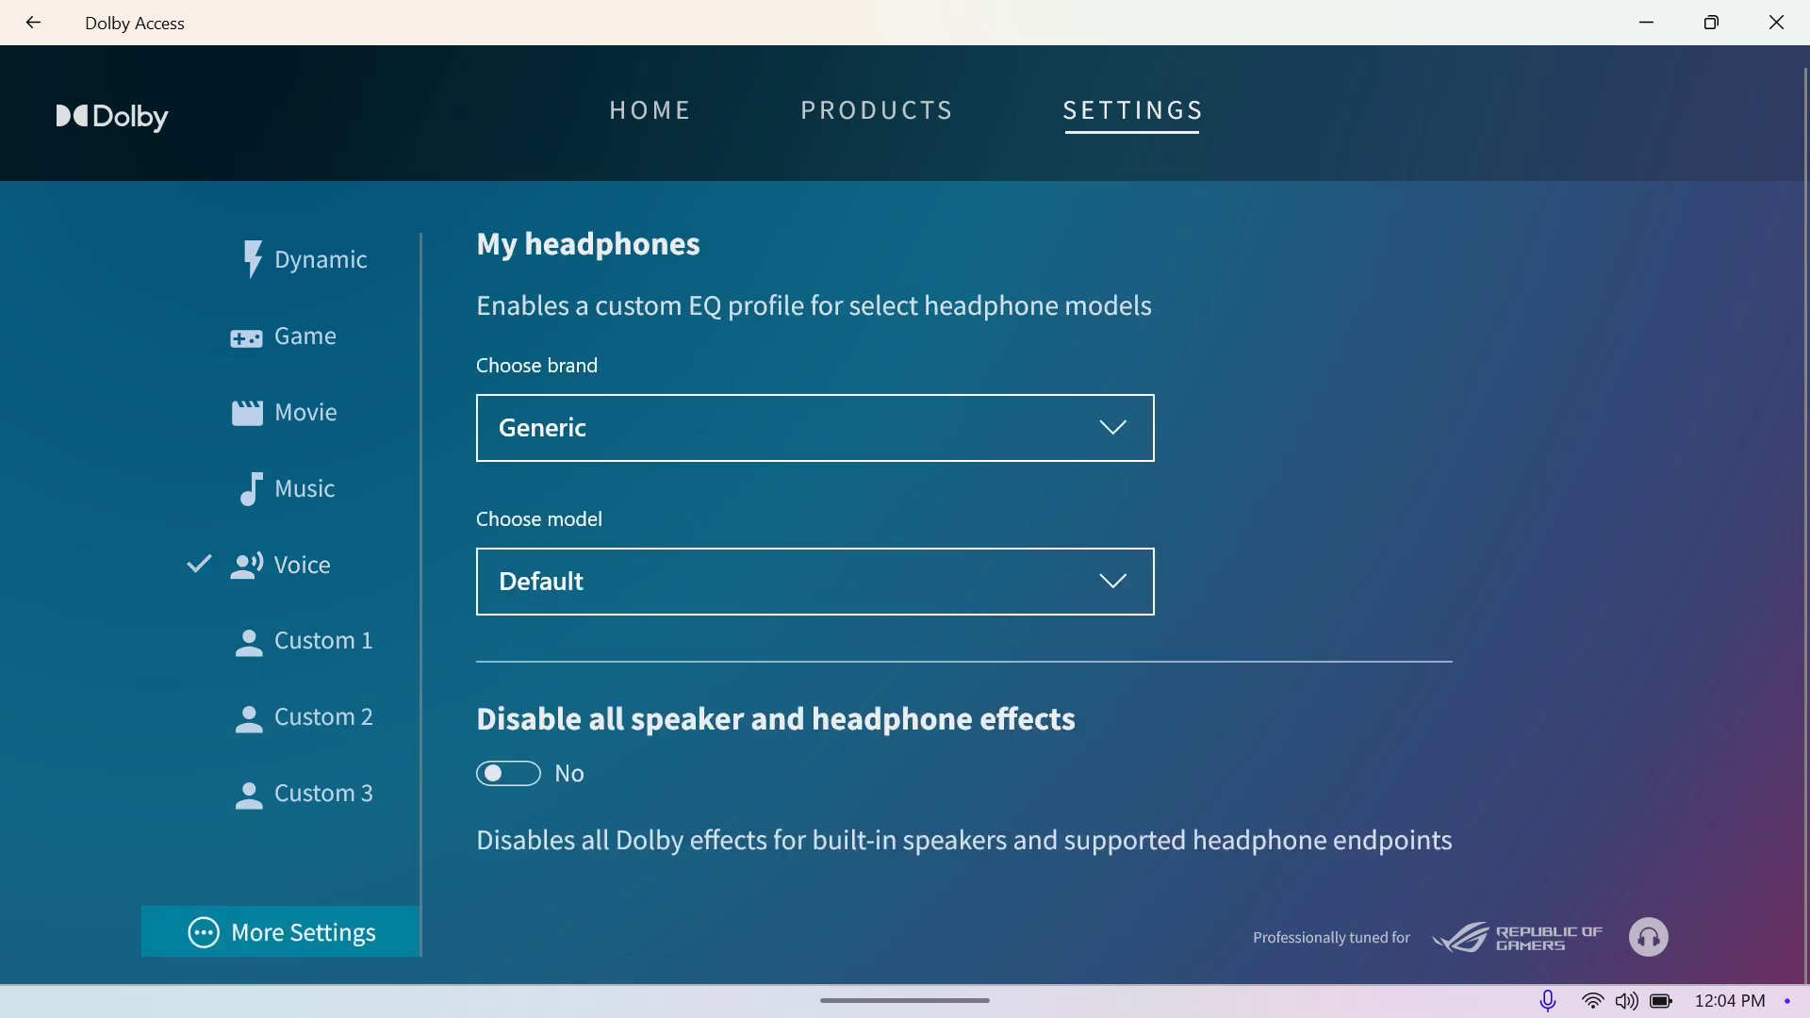
Check the available headphone brands under My headphones and choose Generic
{"action": "key", "text": "Down"}
{"action": "key", "text": "Up"}
{"action": "key", "text": "Up"}
{"action": "key", "text": "Down"}
{"action": "key", "text": "Up"}
{"action": "key", "text": "Up"}
{"action": "key", "text": "Down"}
{"action": "key", "text": "Up"}
{"action": "key", "text": "Up"}
{"action": "key", "text": "Return"}
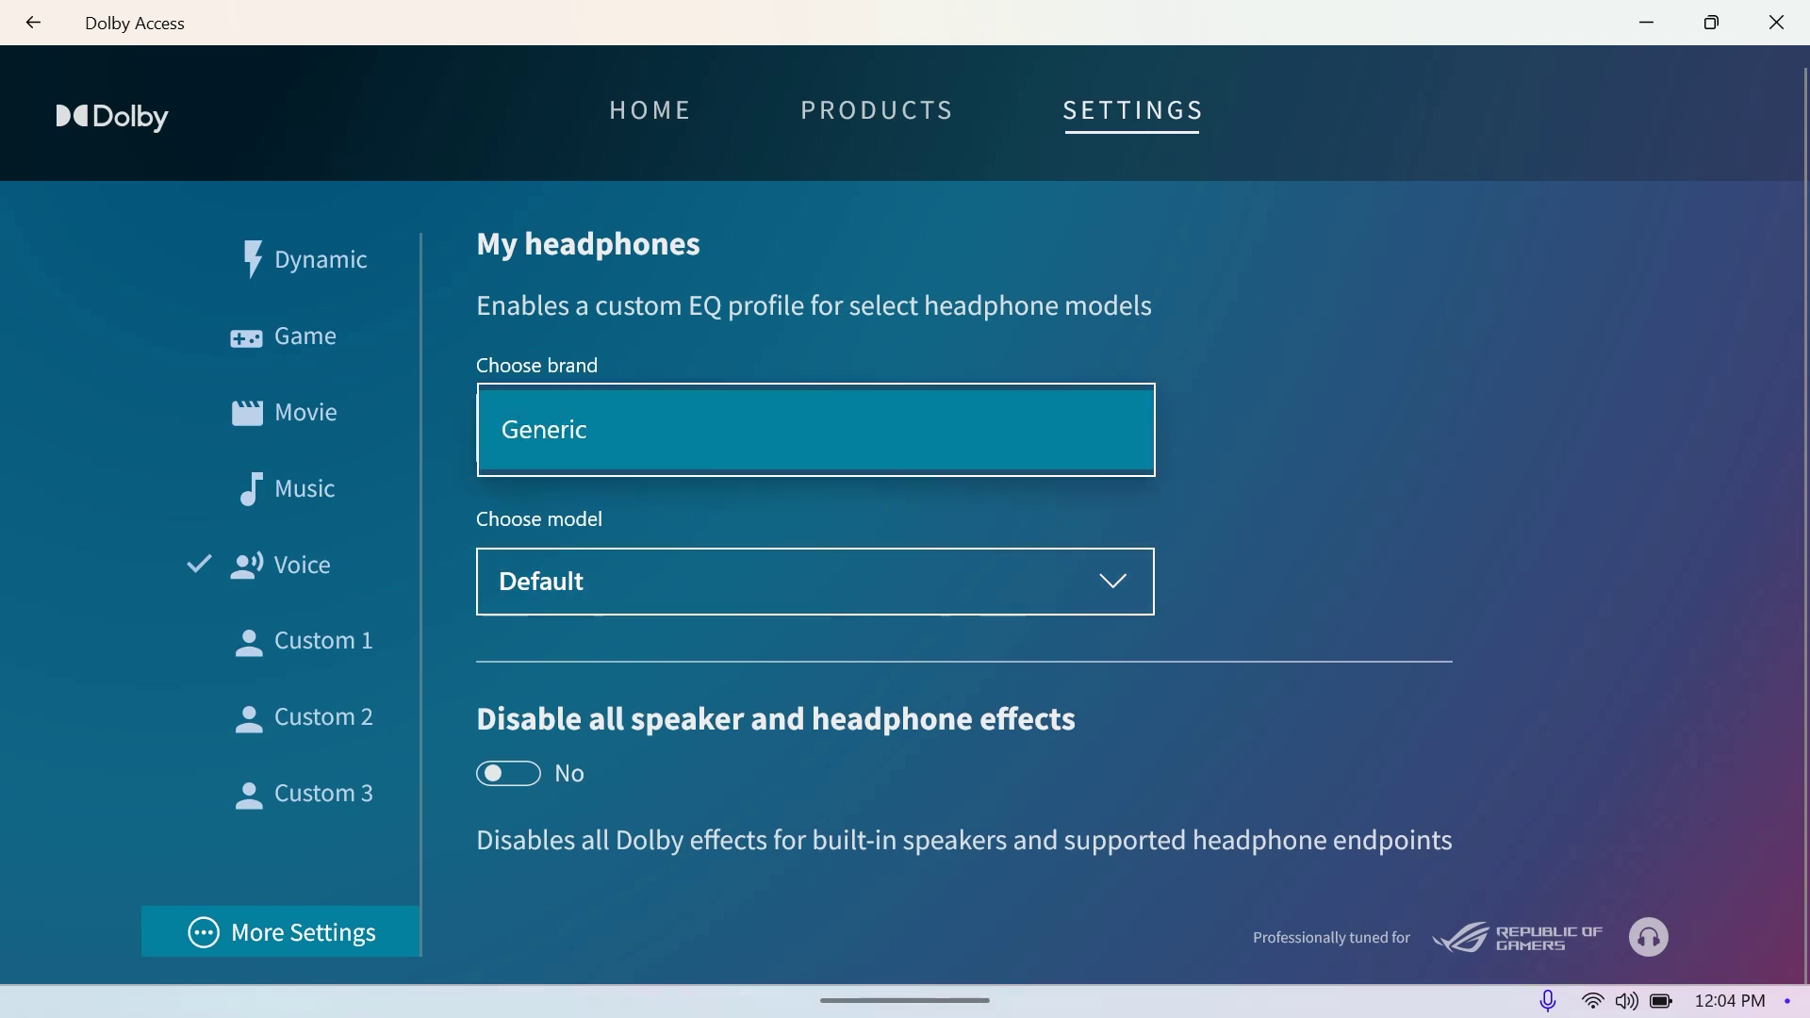
{"action": "key", "text": "Return"}
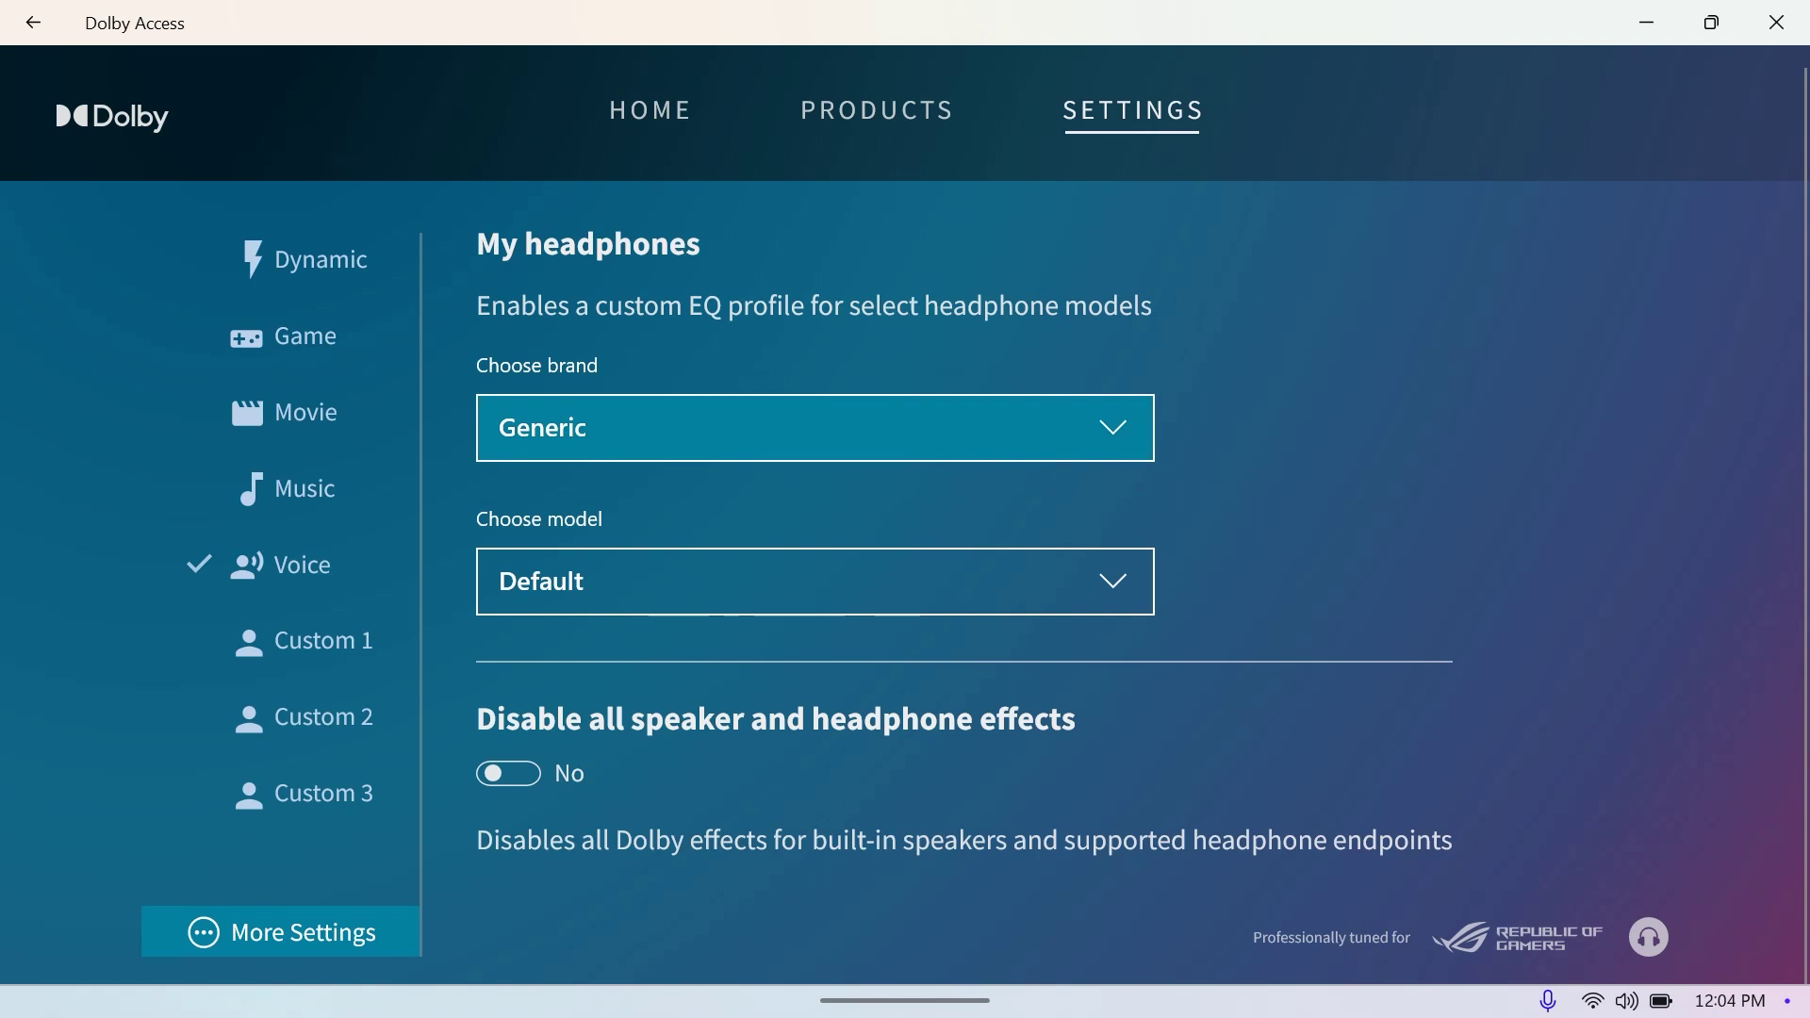
Review the headphone model options and close the list without choosing another model
{"action": "key", "text": "Down"}
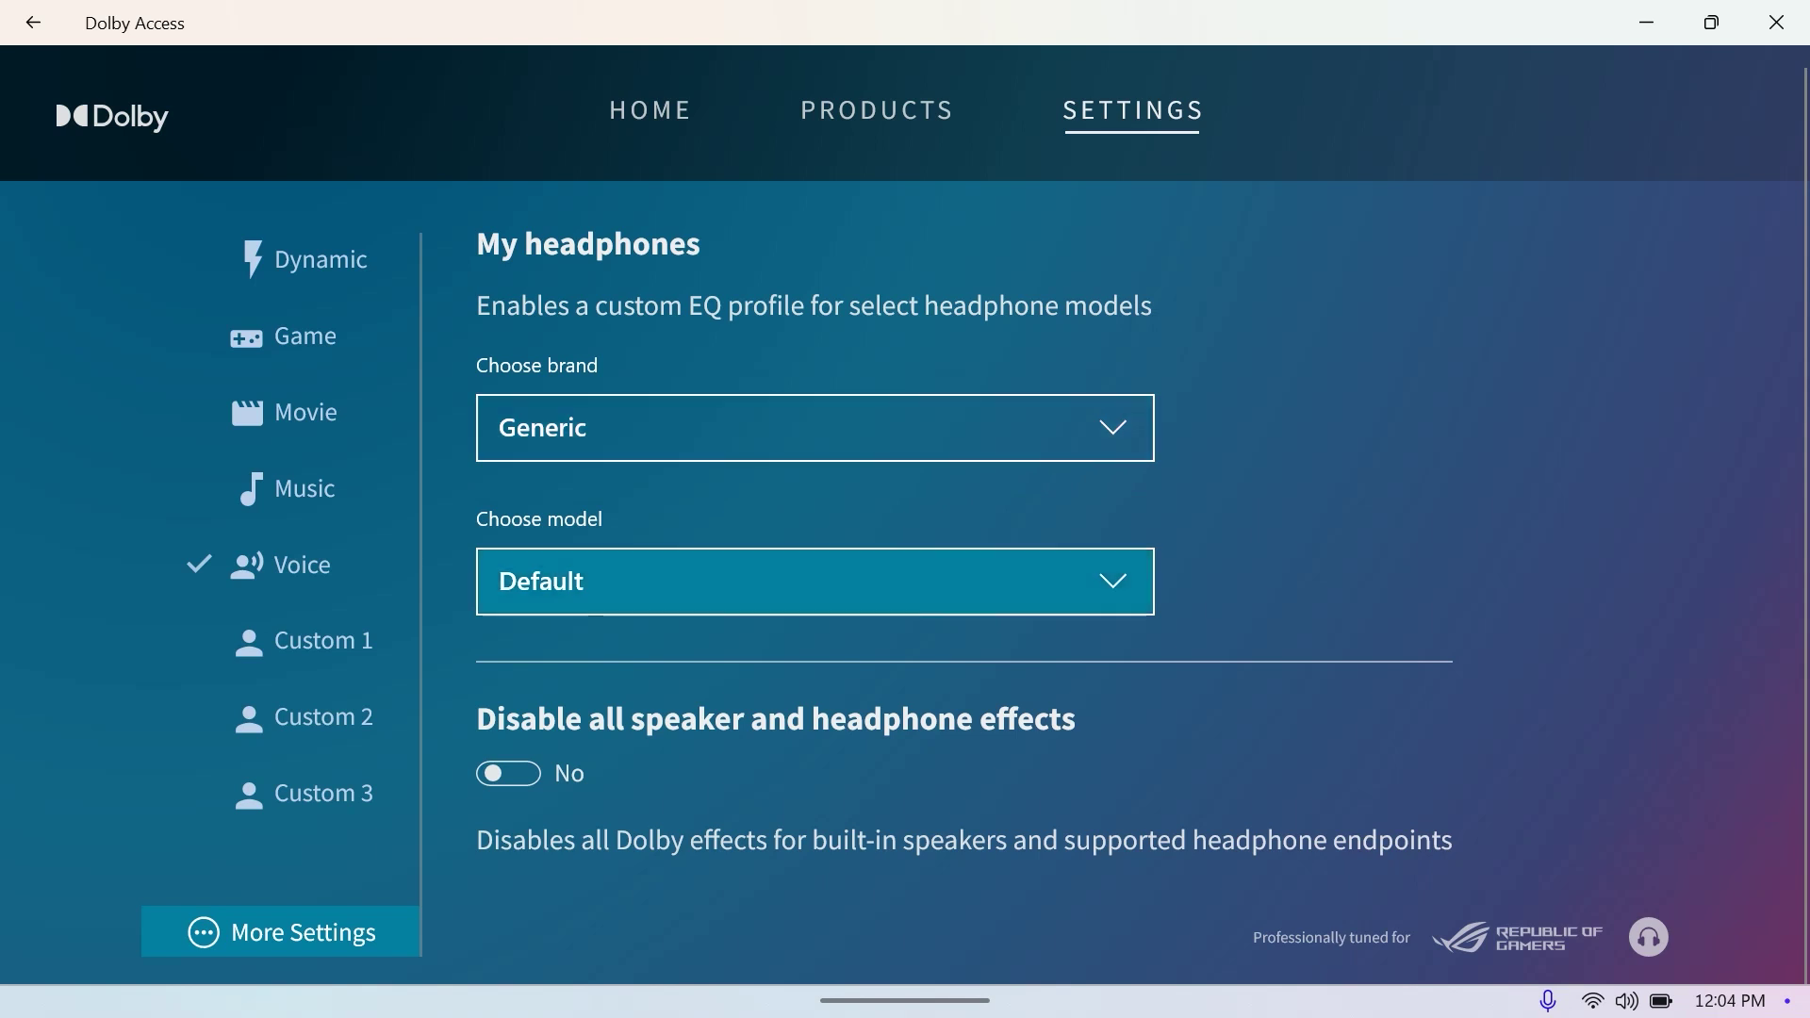
{"action": "key", "text": "Return"}
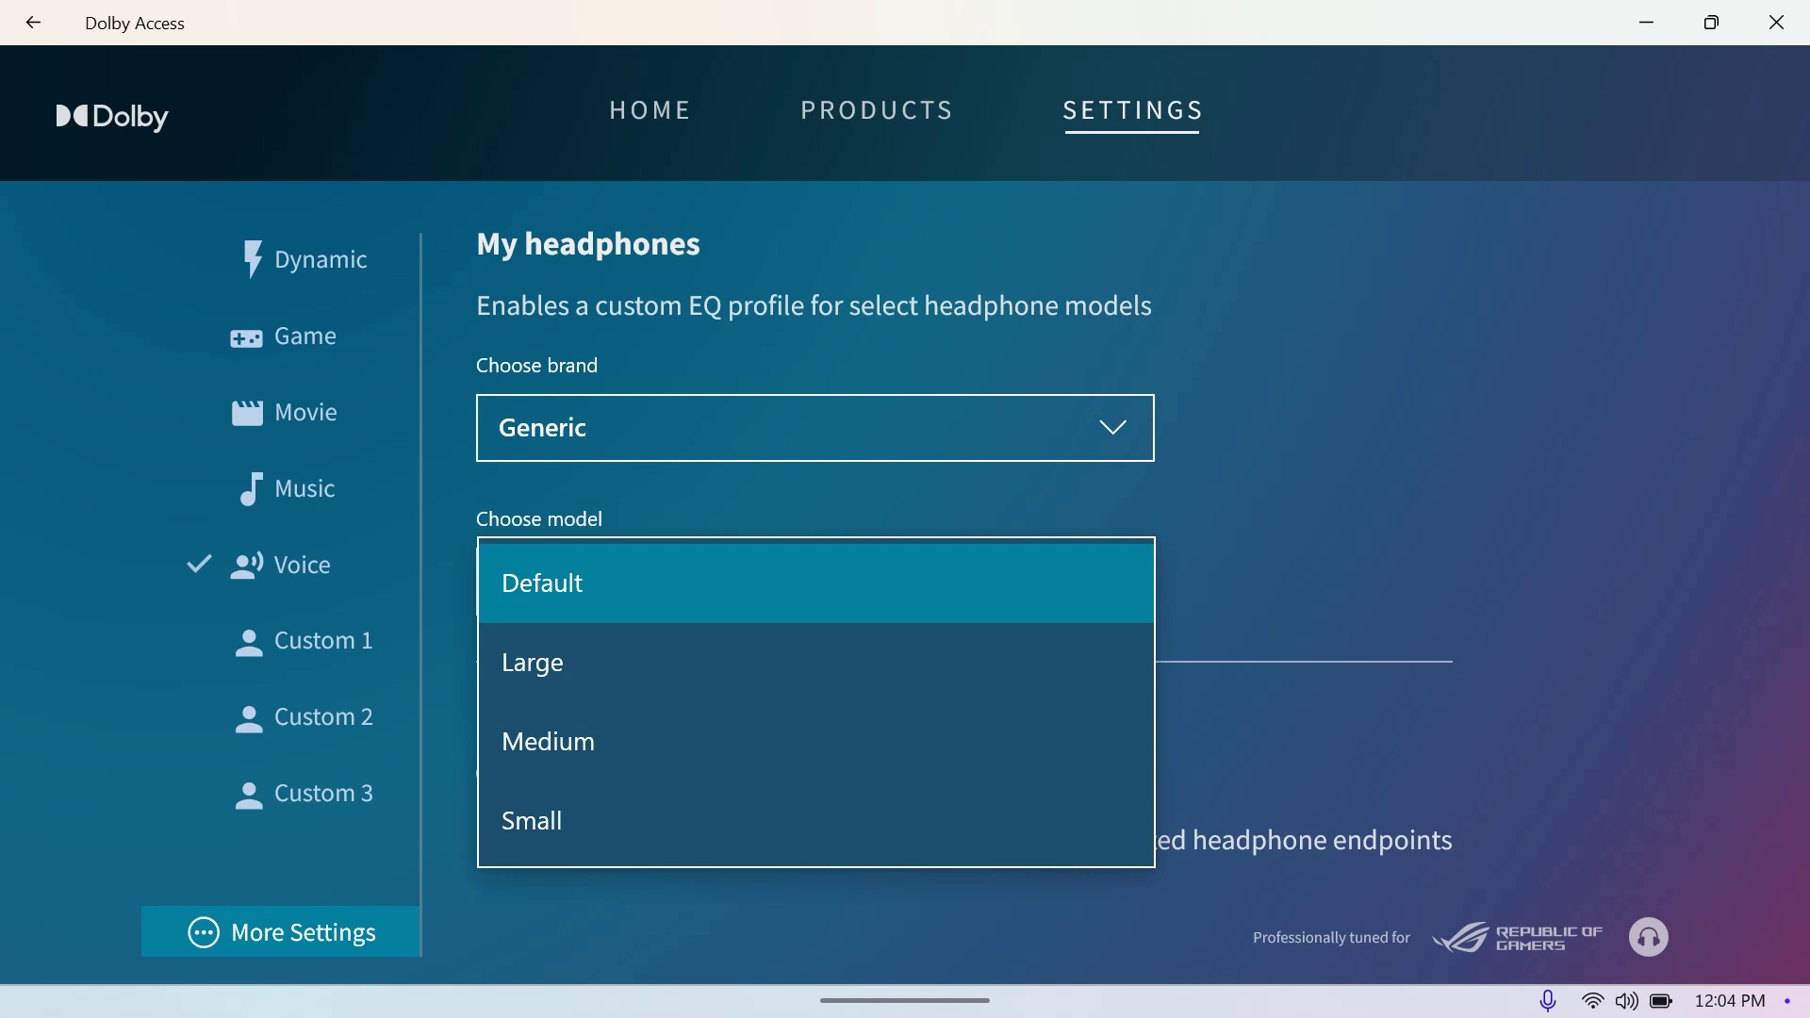
{"action": "key", "text": "Down"}
{"action": "key", "text": "Down"}
{"action": "key", "text": "Down"}
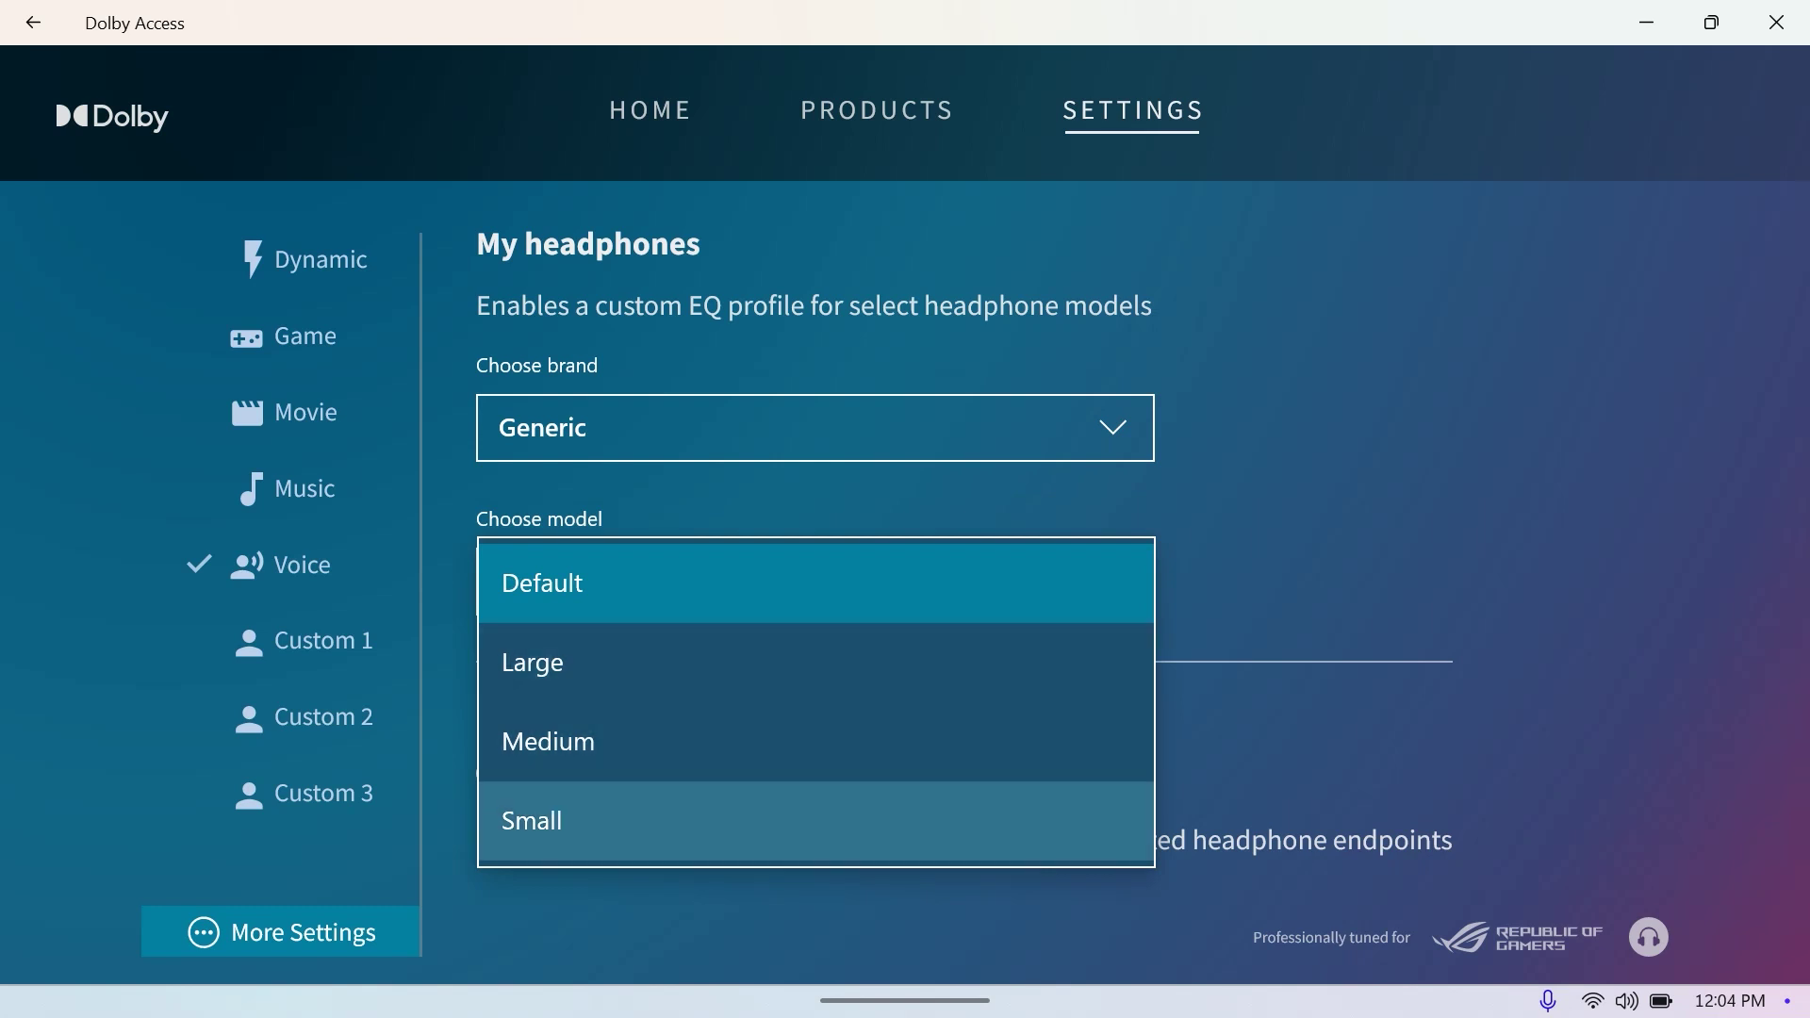
{"action": "key", "text": "Up"}
{"action": "key", "text": "Up"}
{"action": "key", "text": "Escape"}
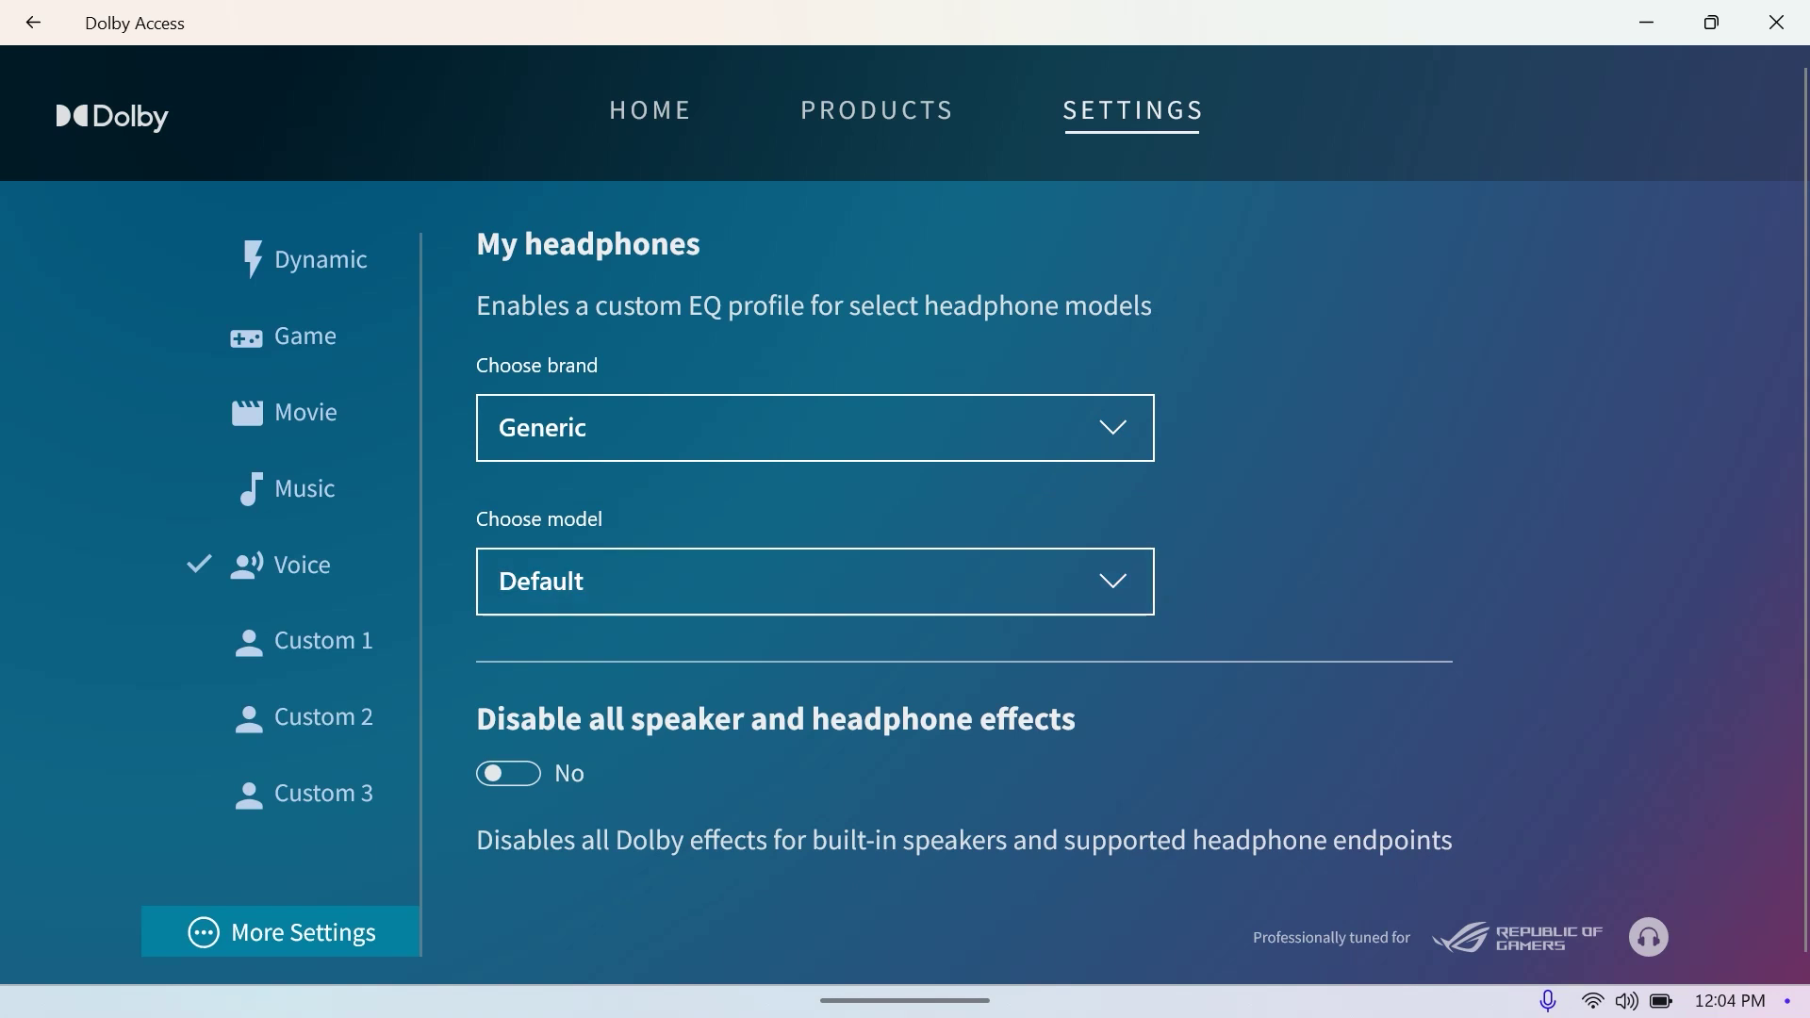